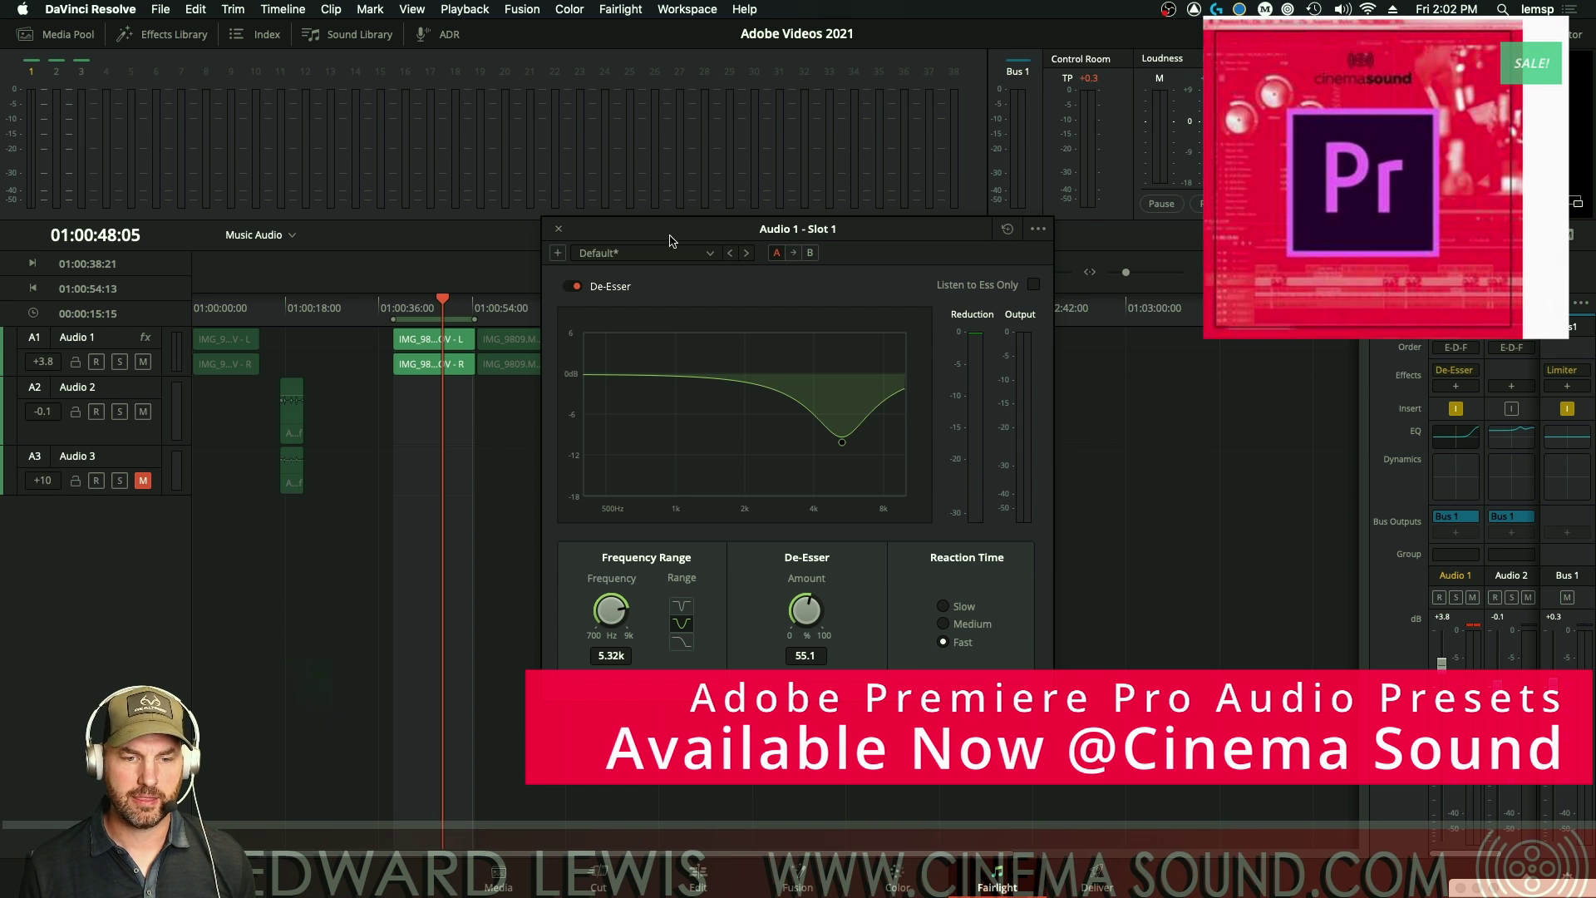
- Move Resolve's De-Esser window aside and inspect Premiere Pro's Audio 1 Parametric EQ settings
drag(671, 239, 888, 221)
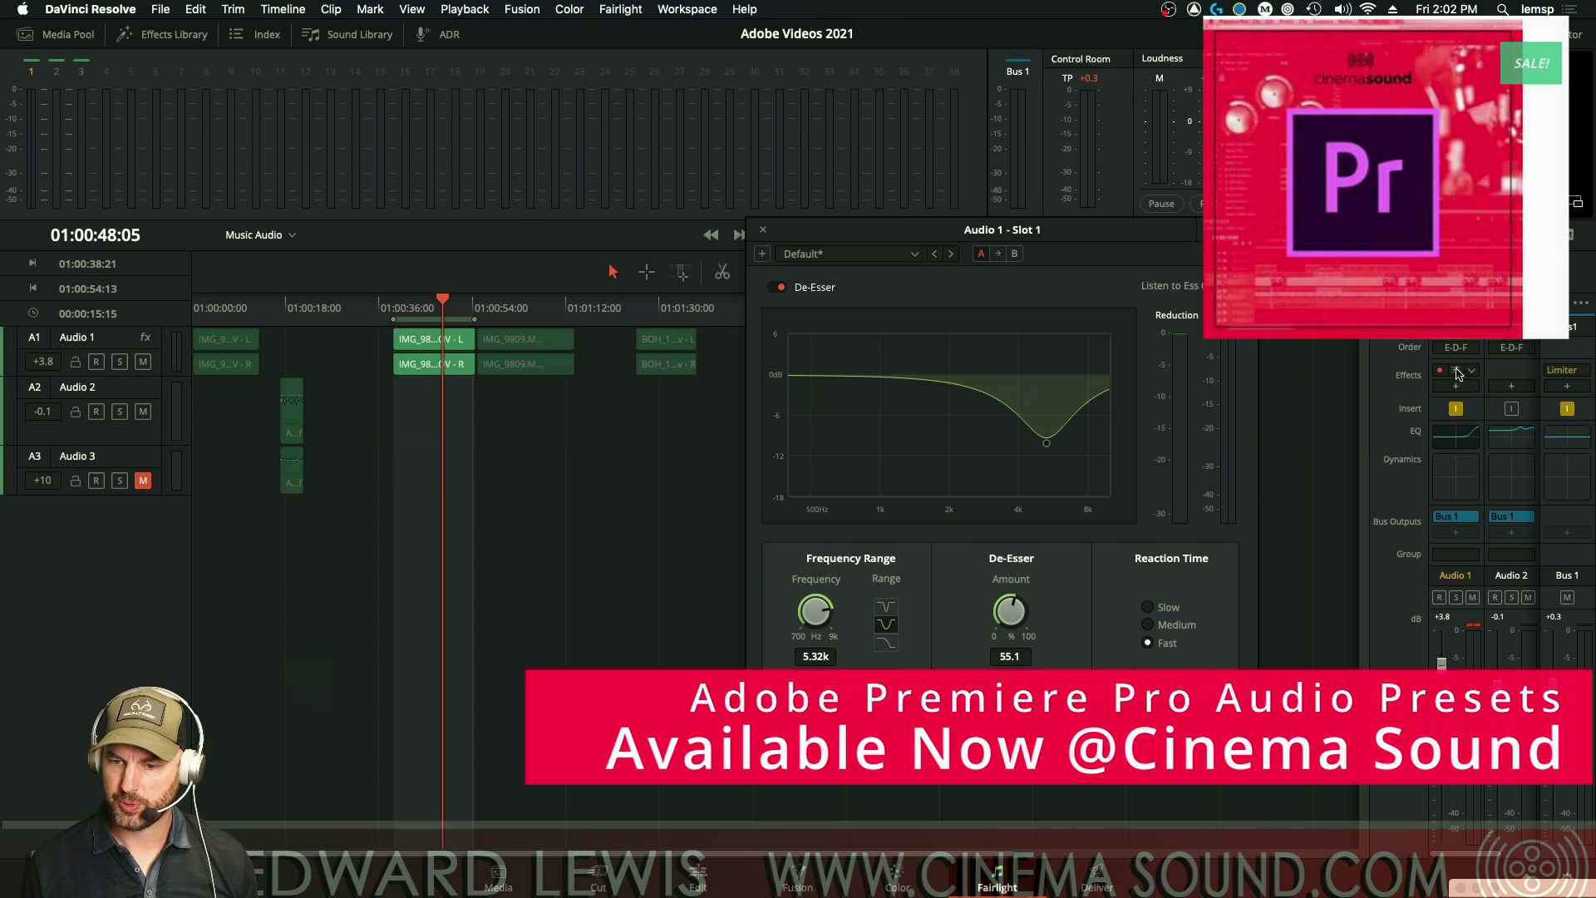
key(super+Tab)
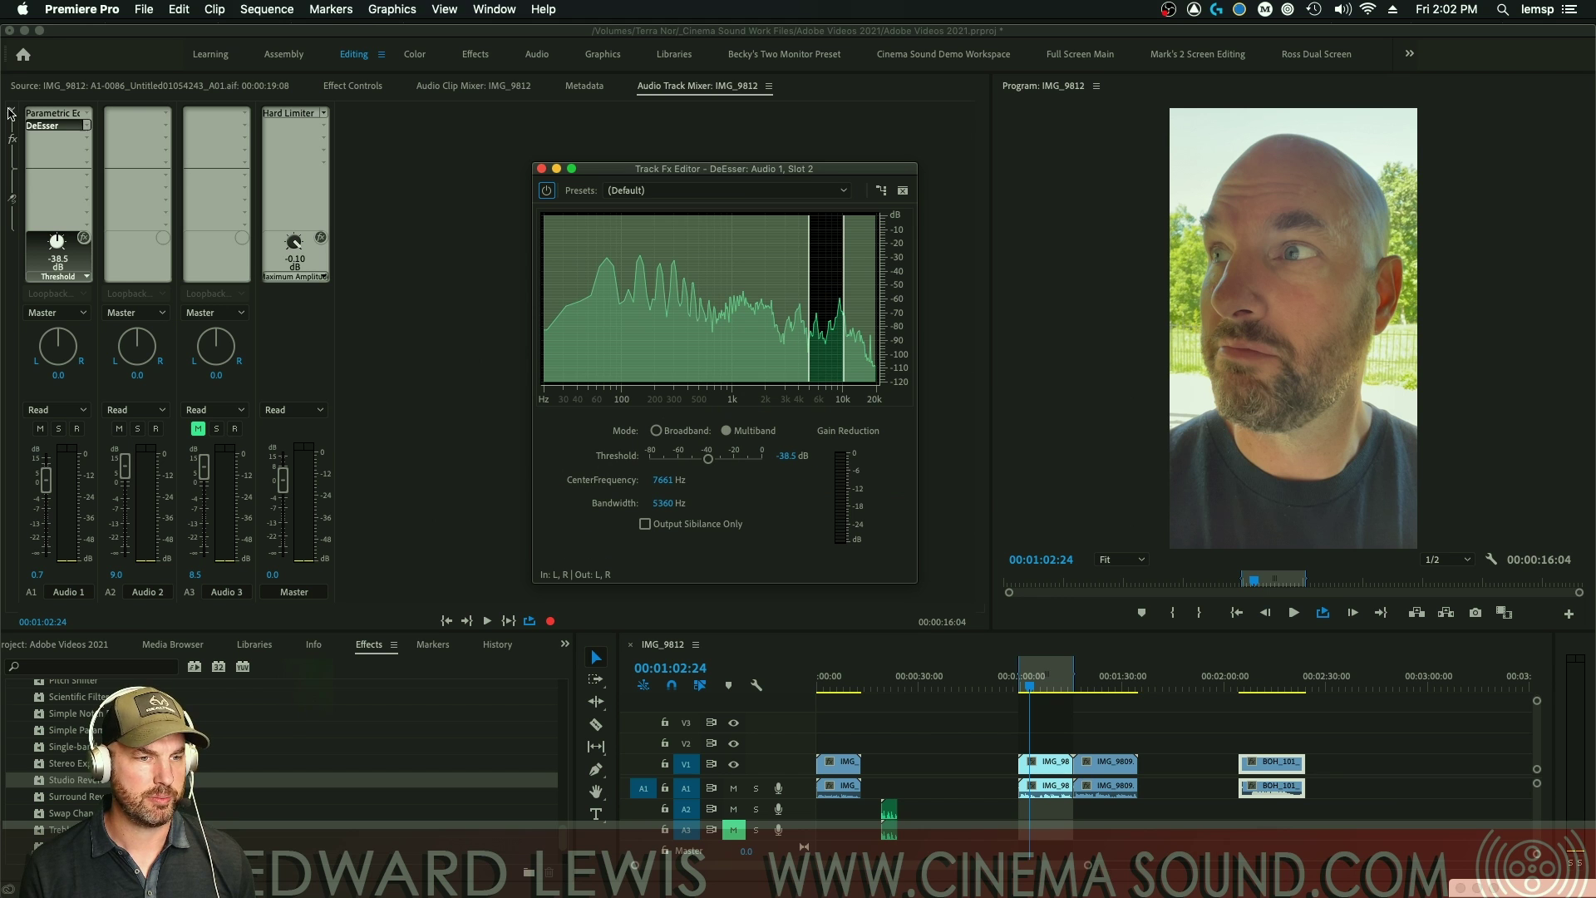
double_click(53, 113)
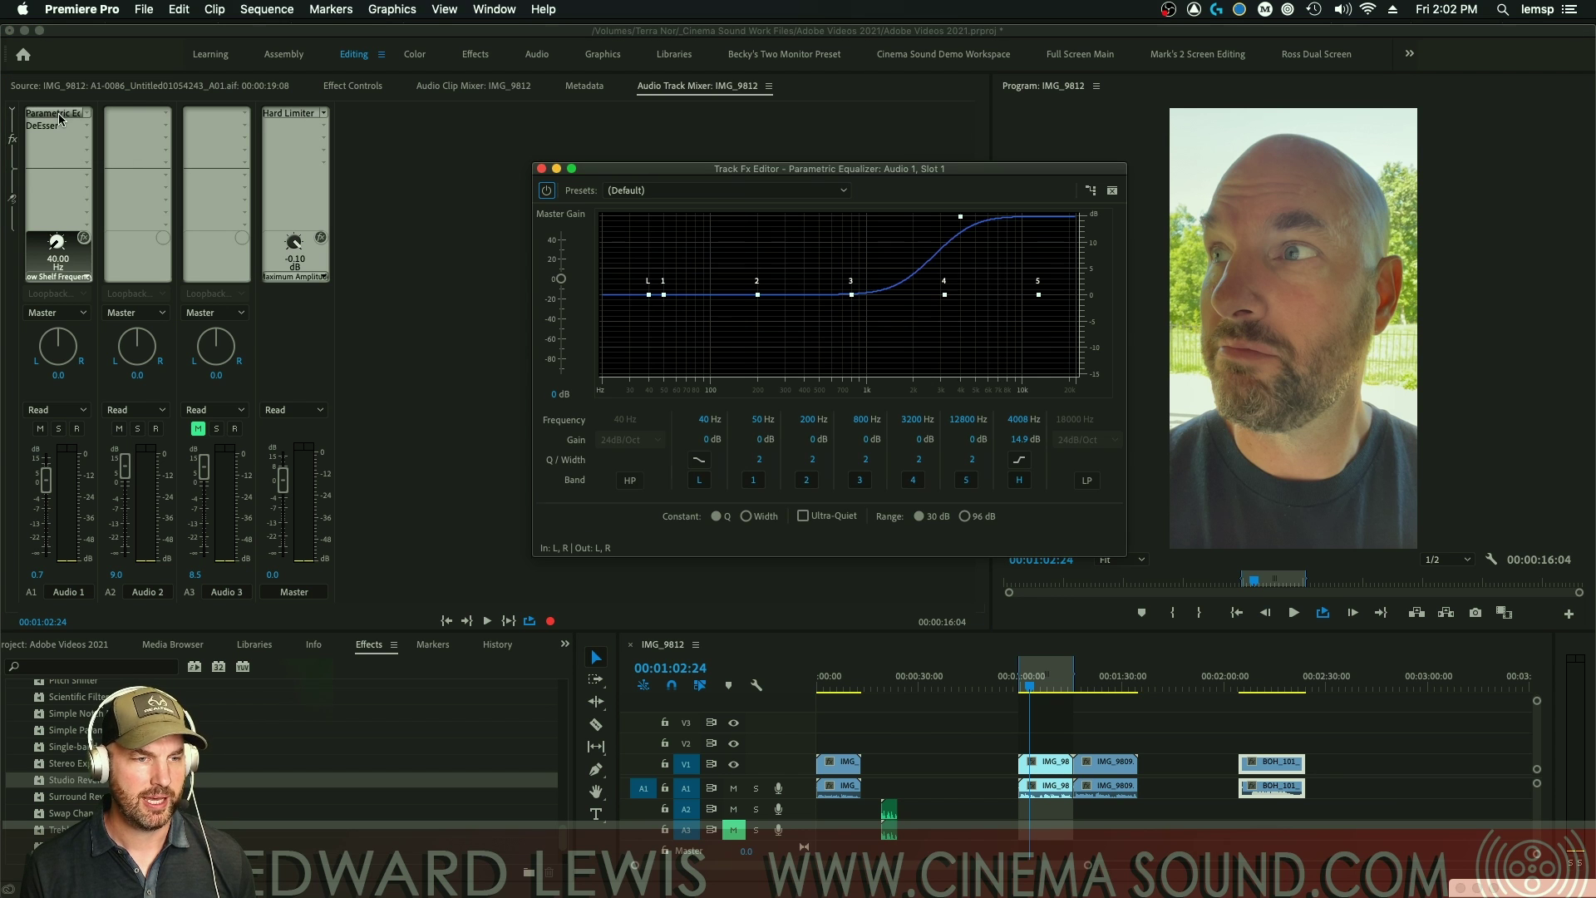
click(541, 169)
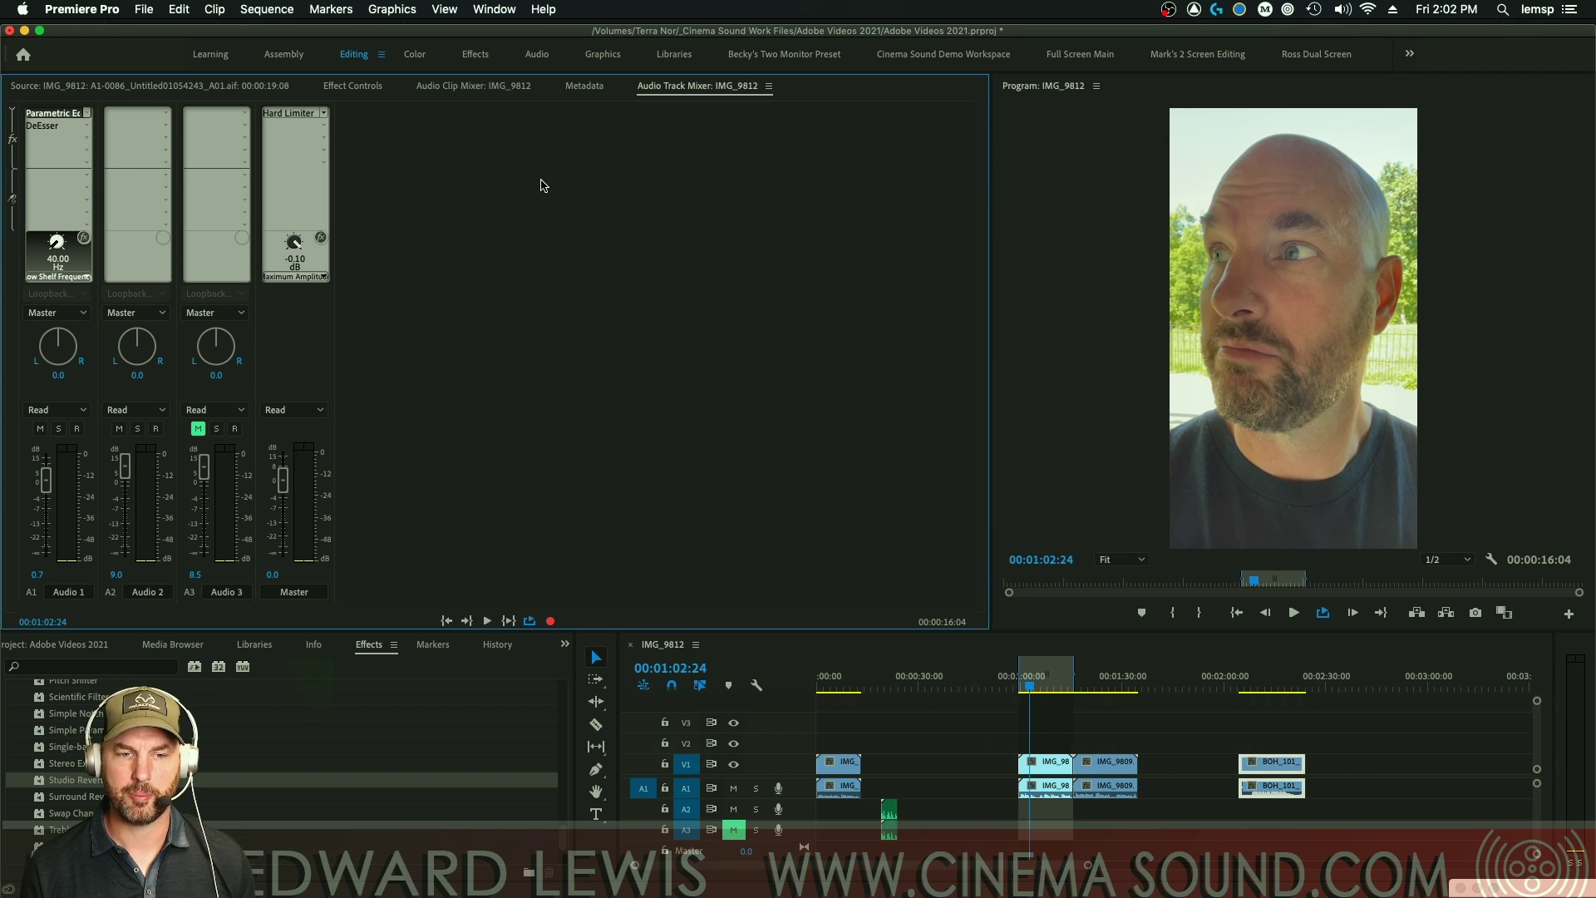
- Check Resolve's Audio 1 equalizer, then return to Premiere's DeEsser at -38.5 dB threshold
key(super+Tab)
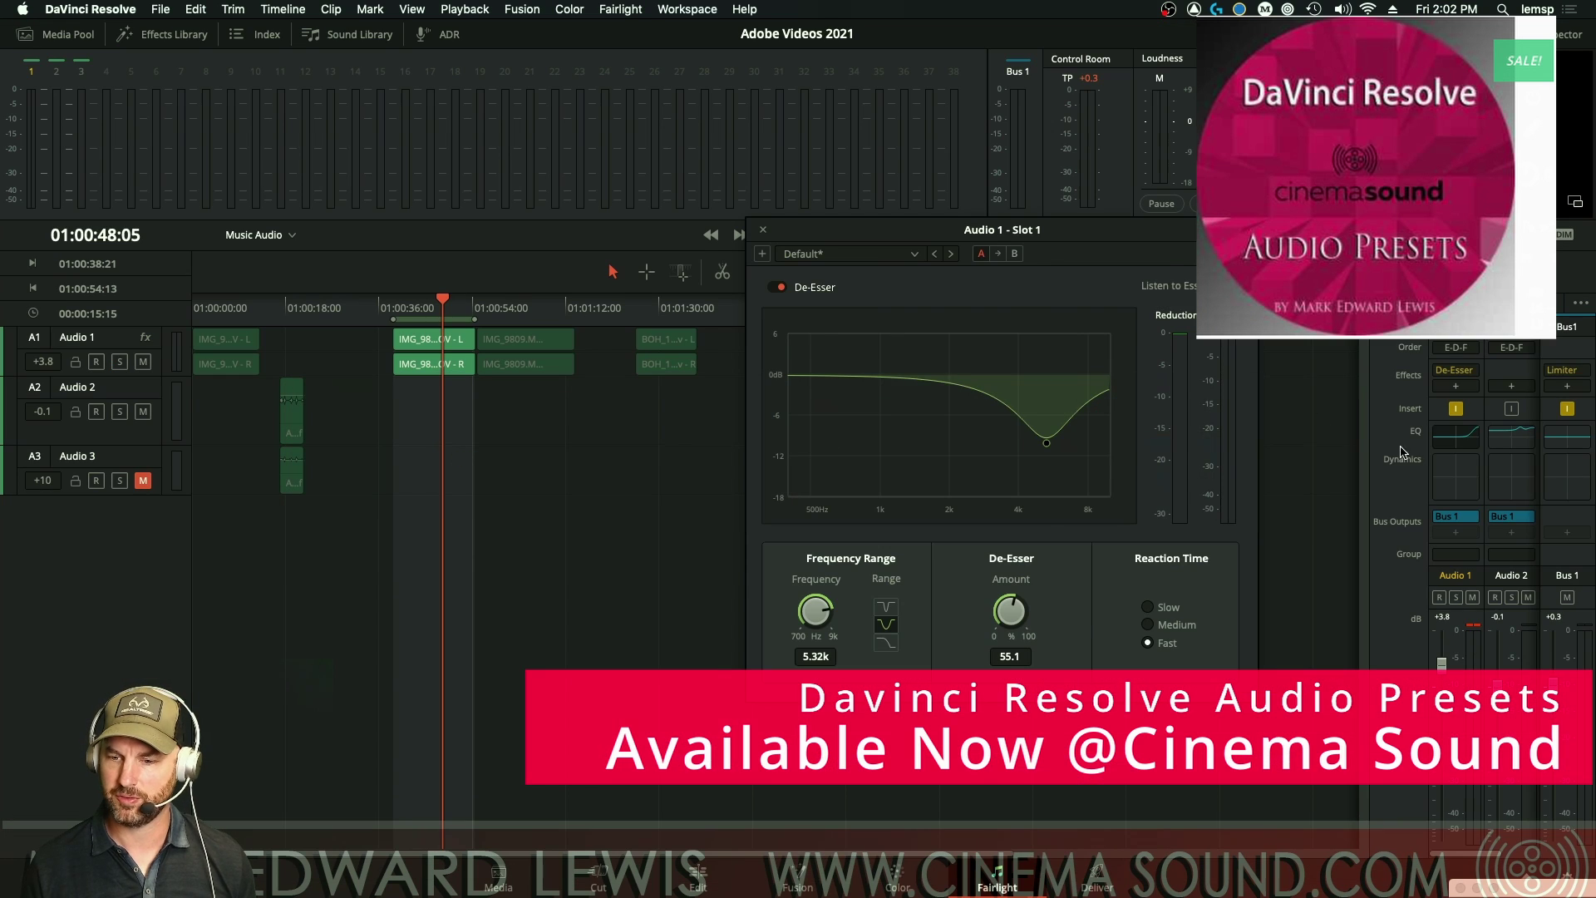
double_click(1454, 434)
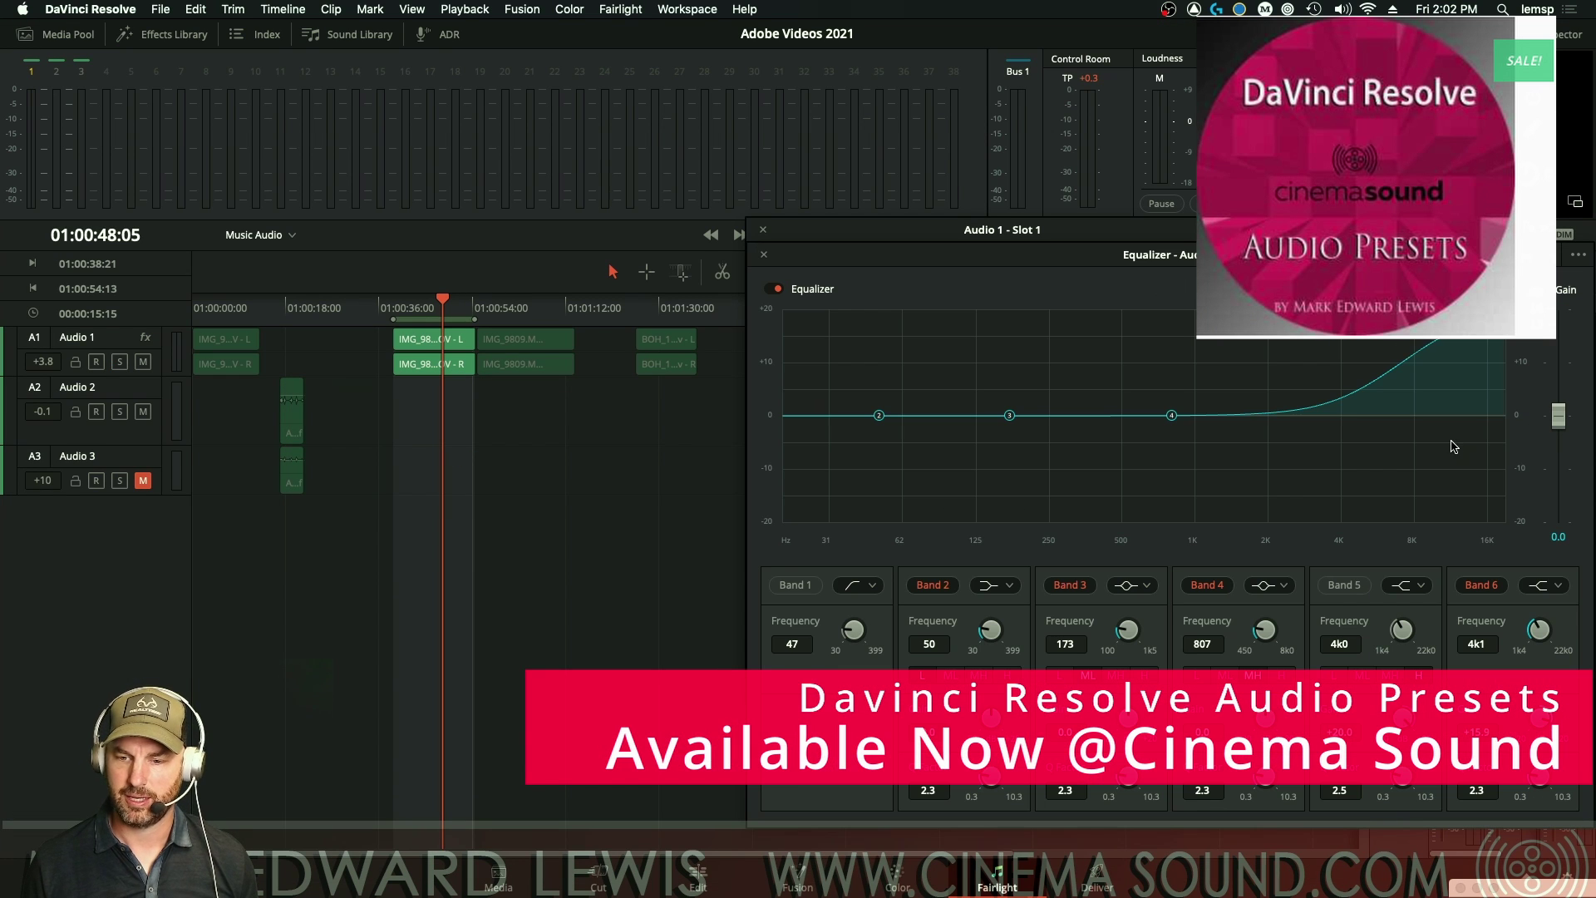
click(762, 253)
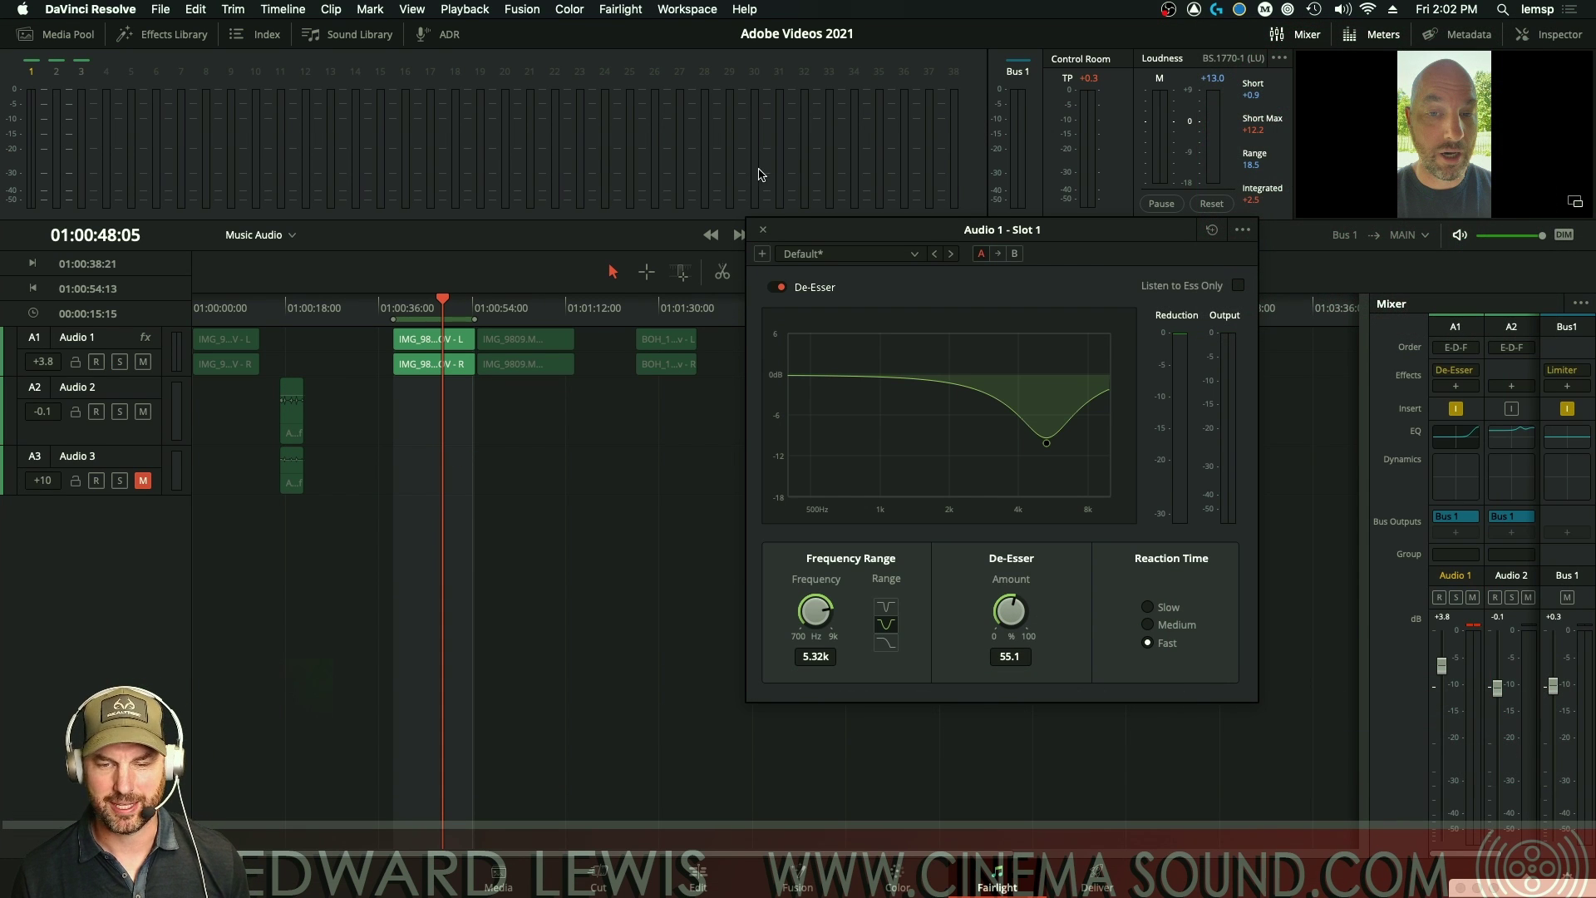
key(super+Tab)
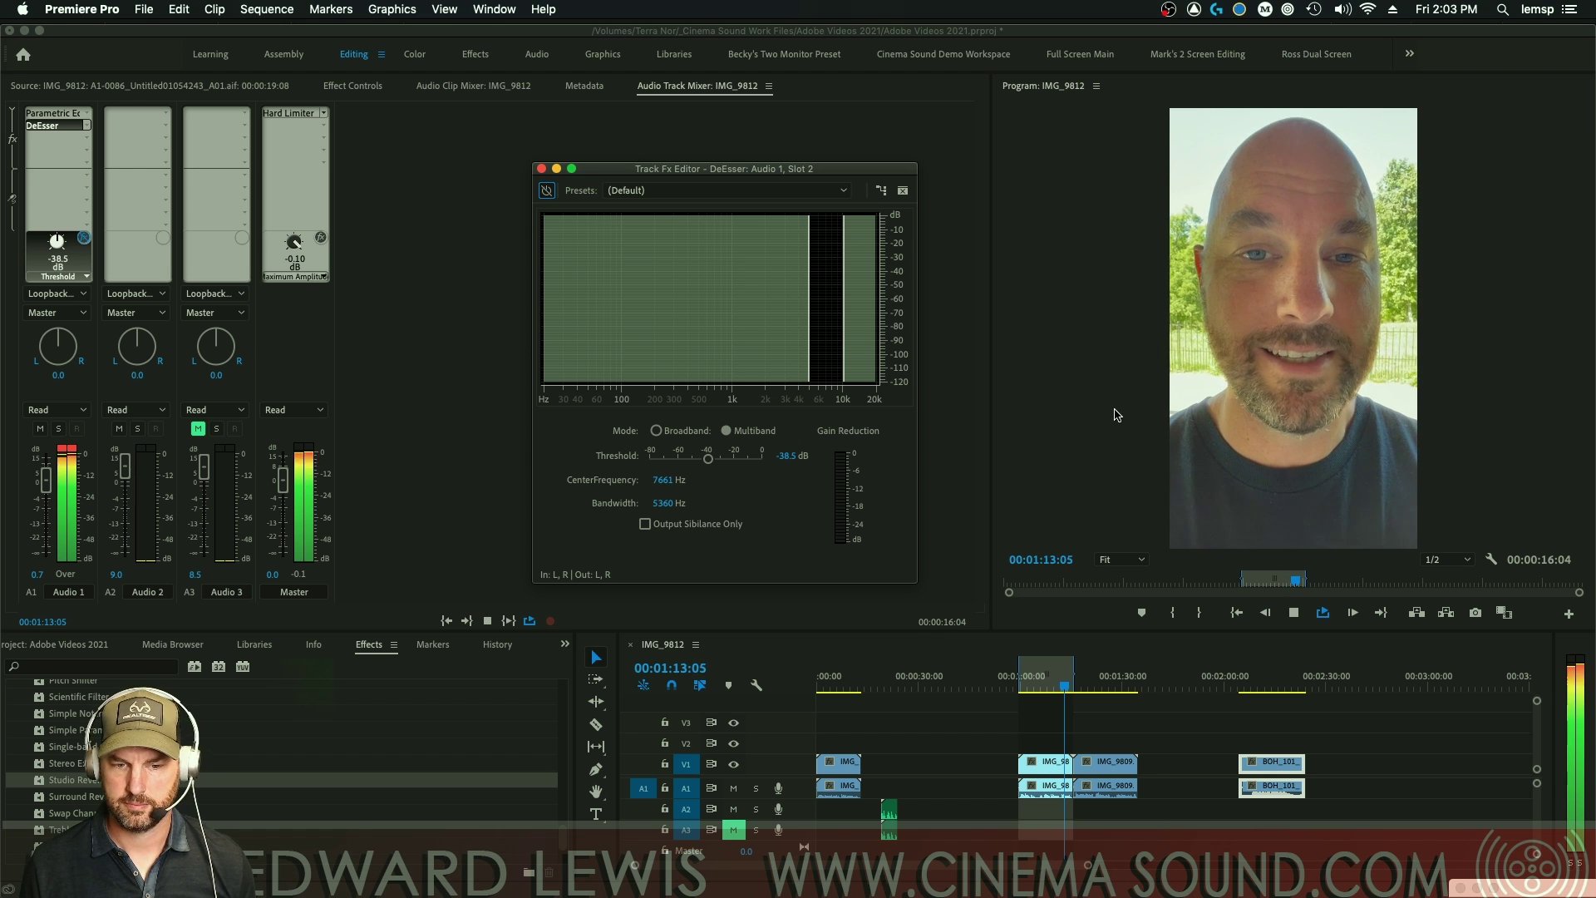
- Stop the dialogue playback at 00:01:15:05
key(space)
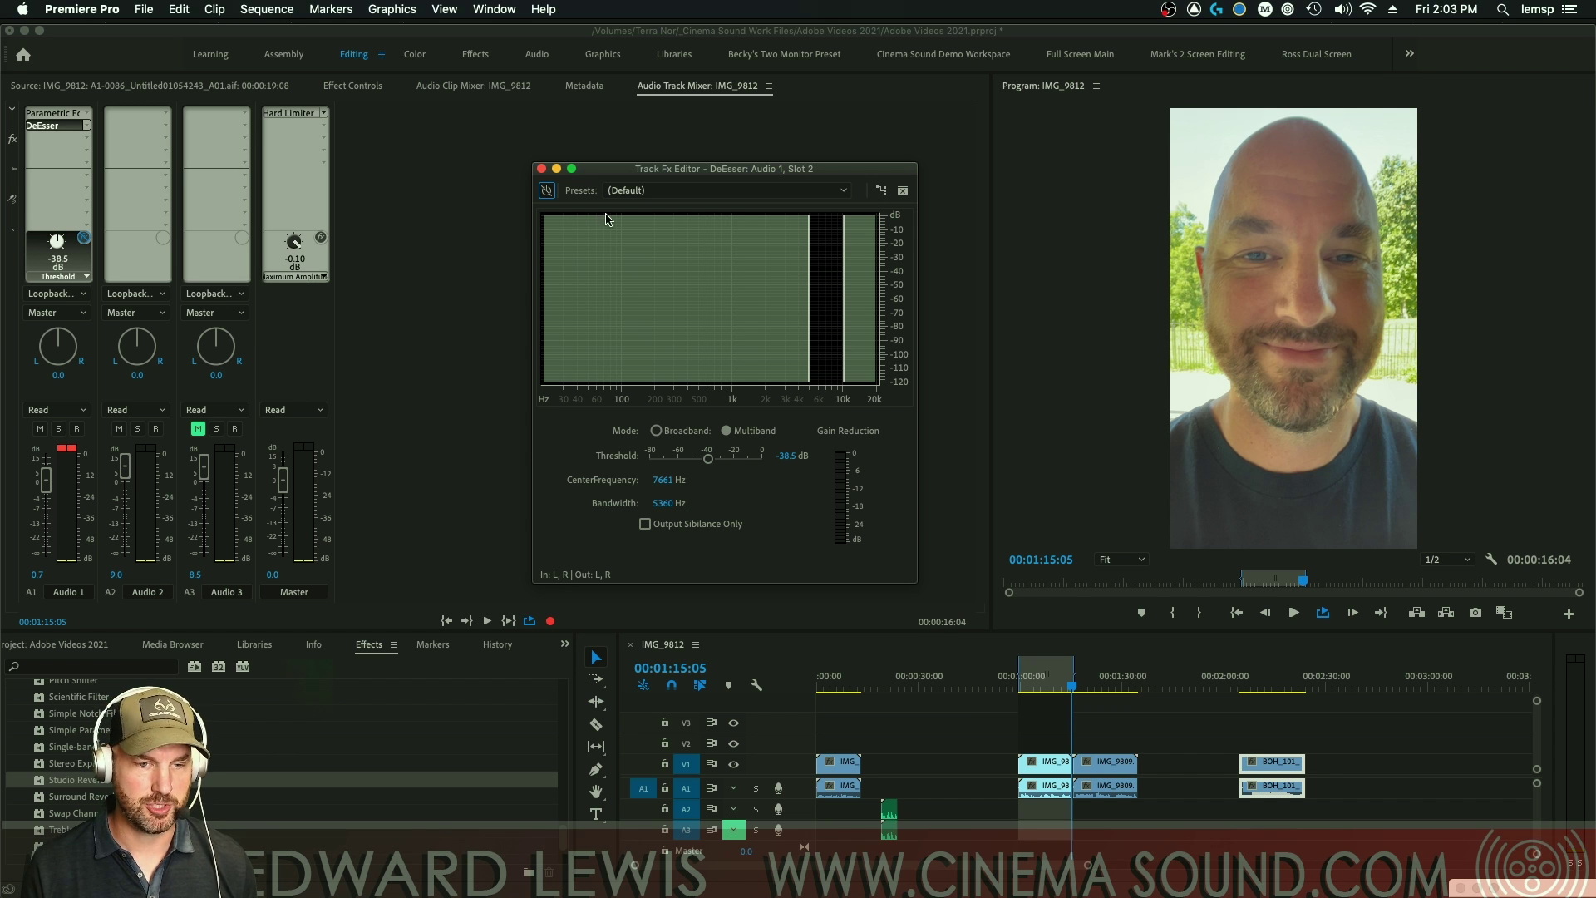
- Try Broadband, then go back to Multiband and scrub the centre frequency to 7423 Hz
click(680, 434)
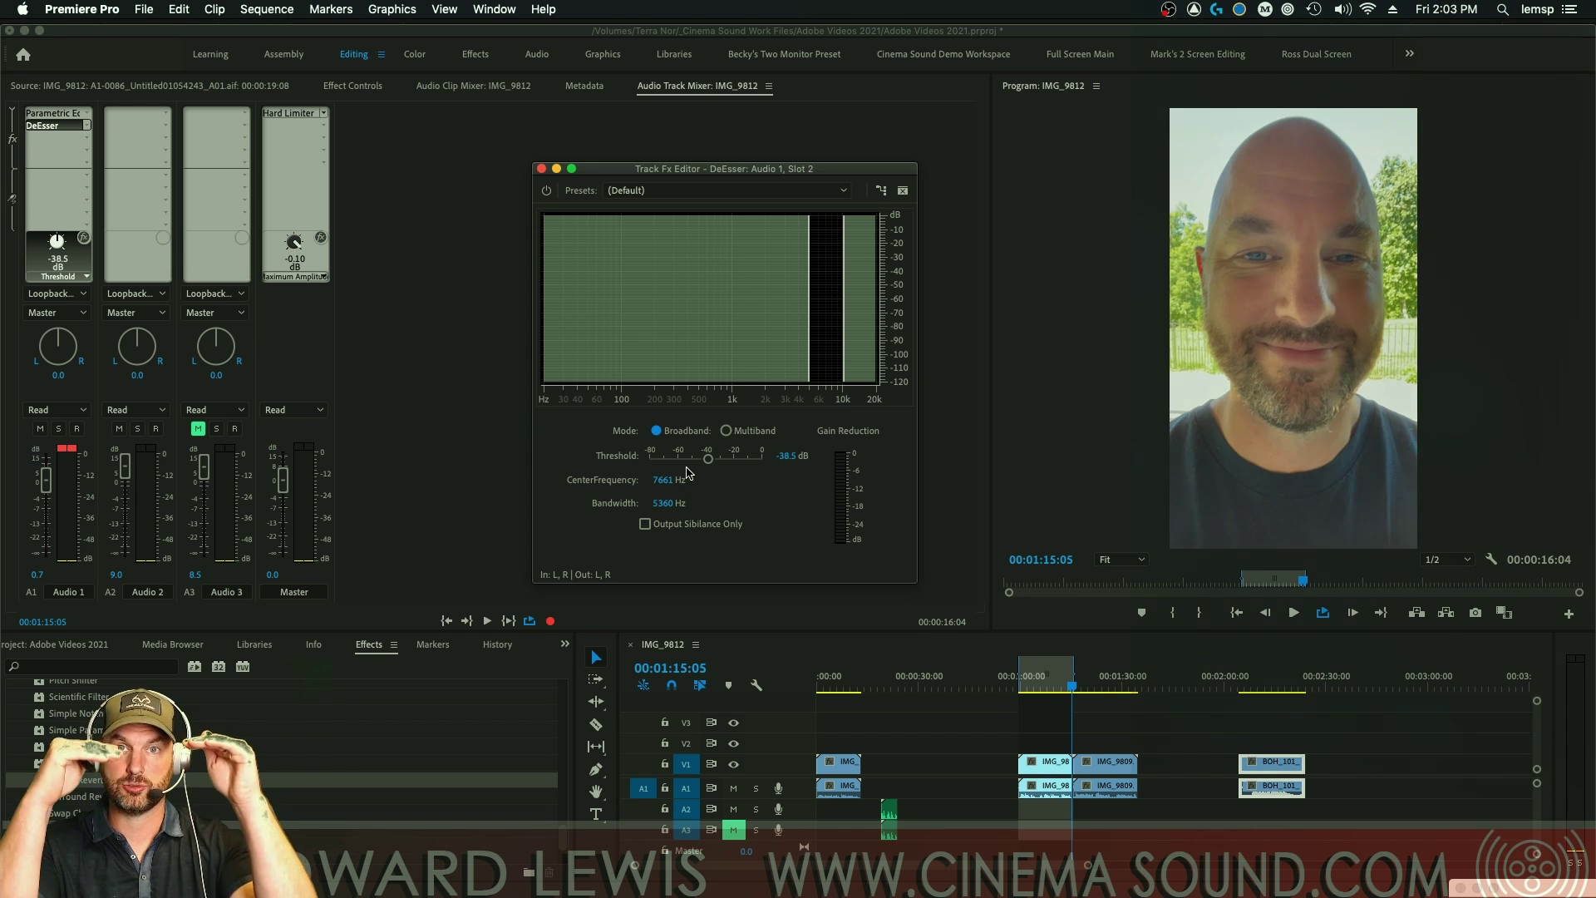
click(760, 432)
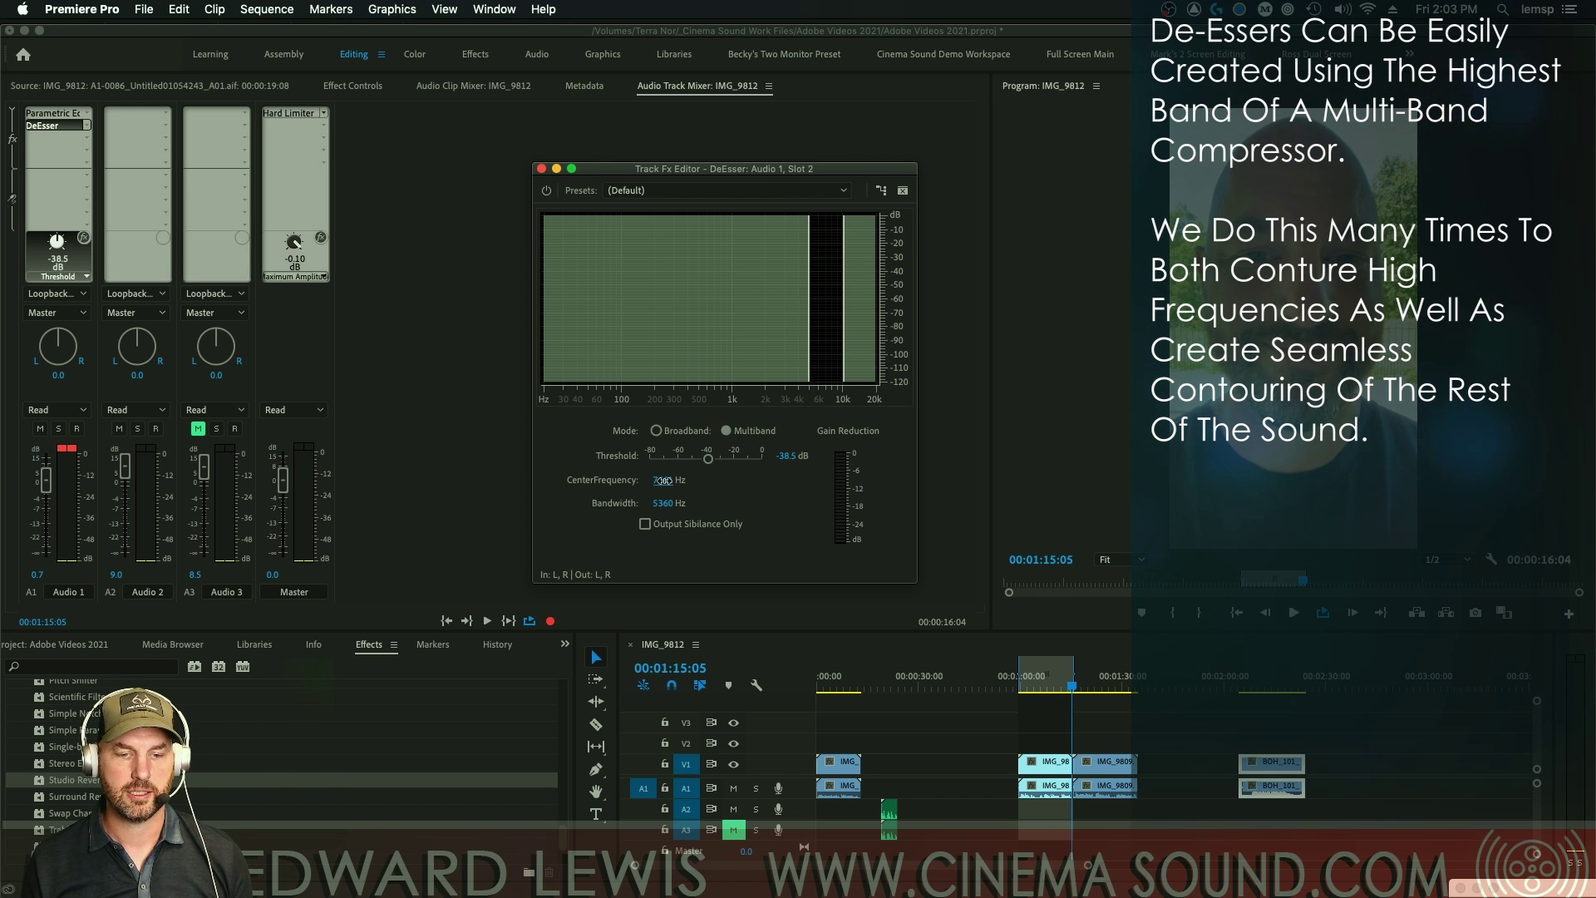
drag(662, 480, 703, 499)
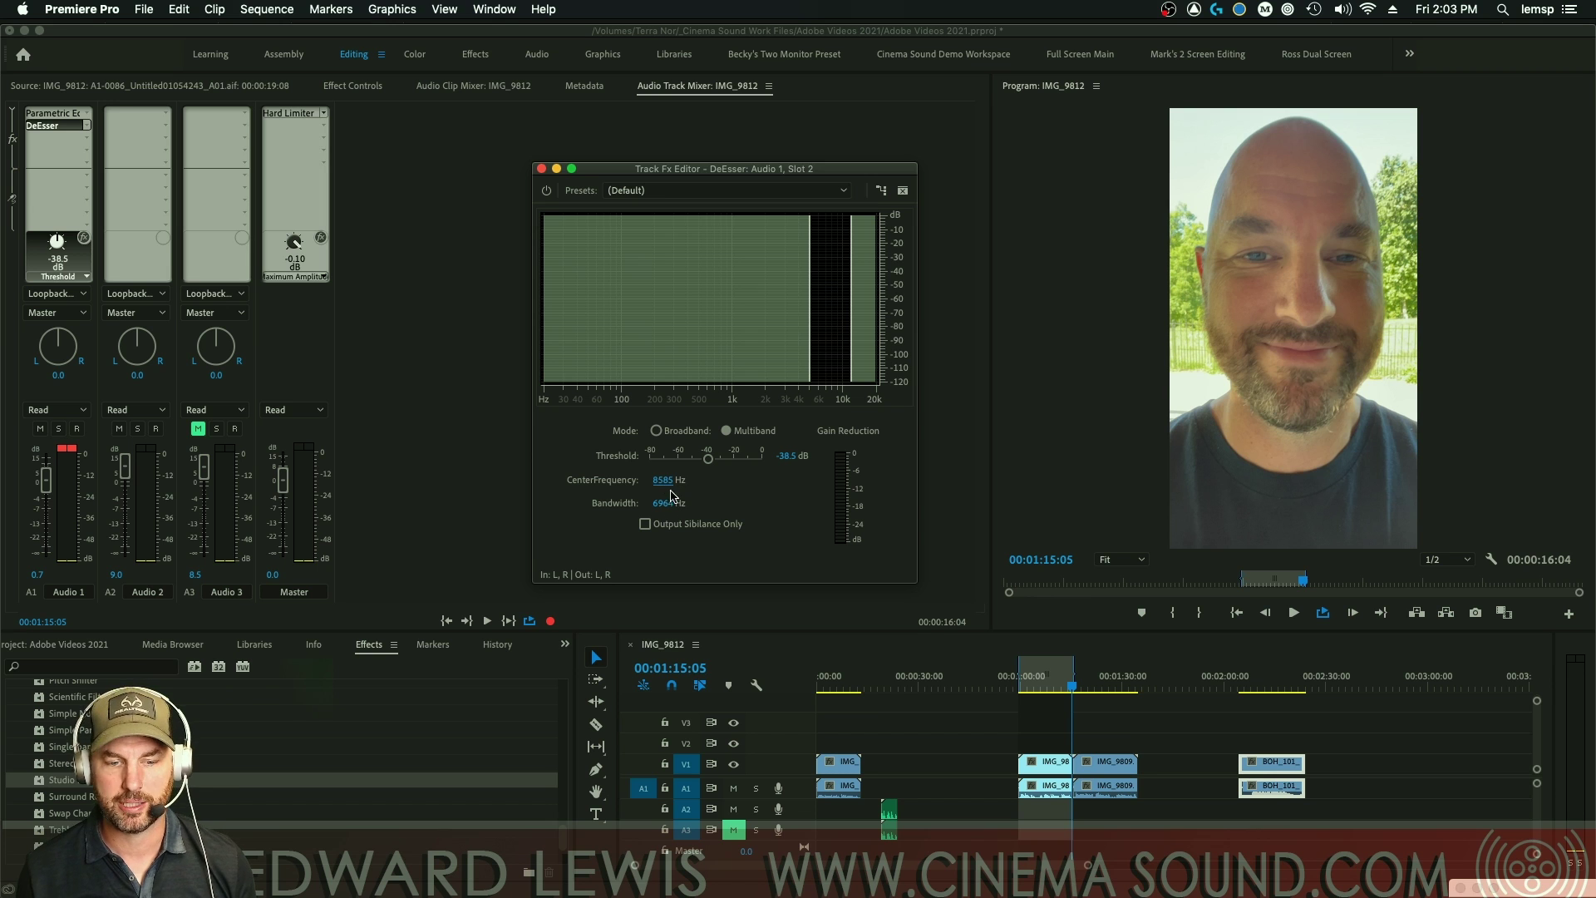
drag(672, 491, 654, 503)
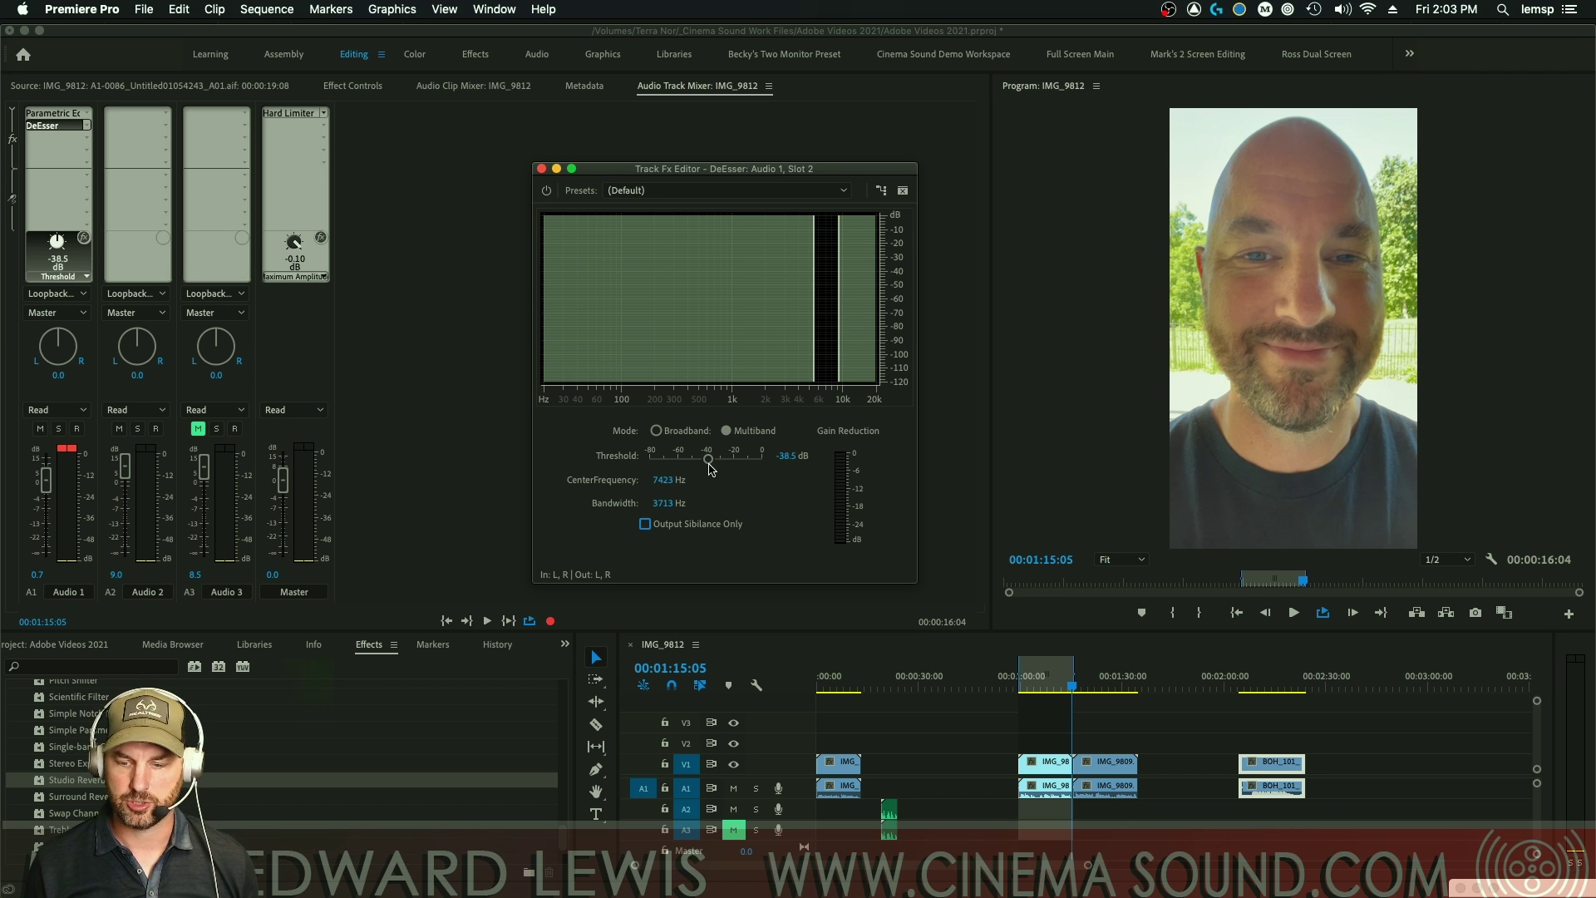
- Play the dialogue with the DeEsser bypassed and active, replaying from an earlier point
key(space)
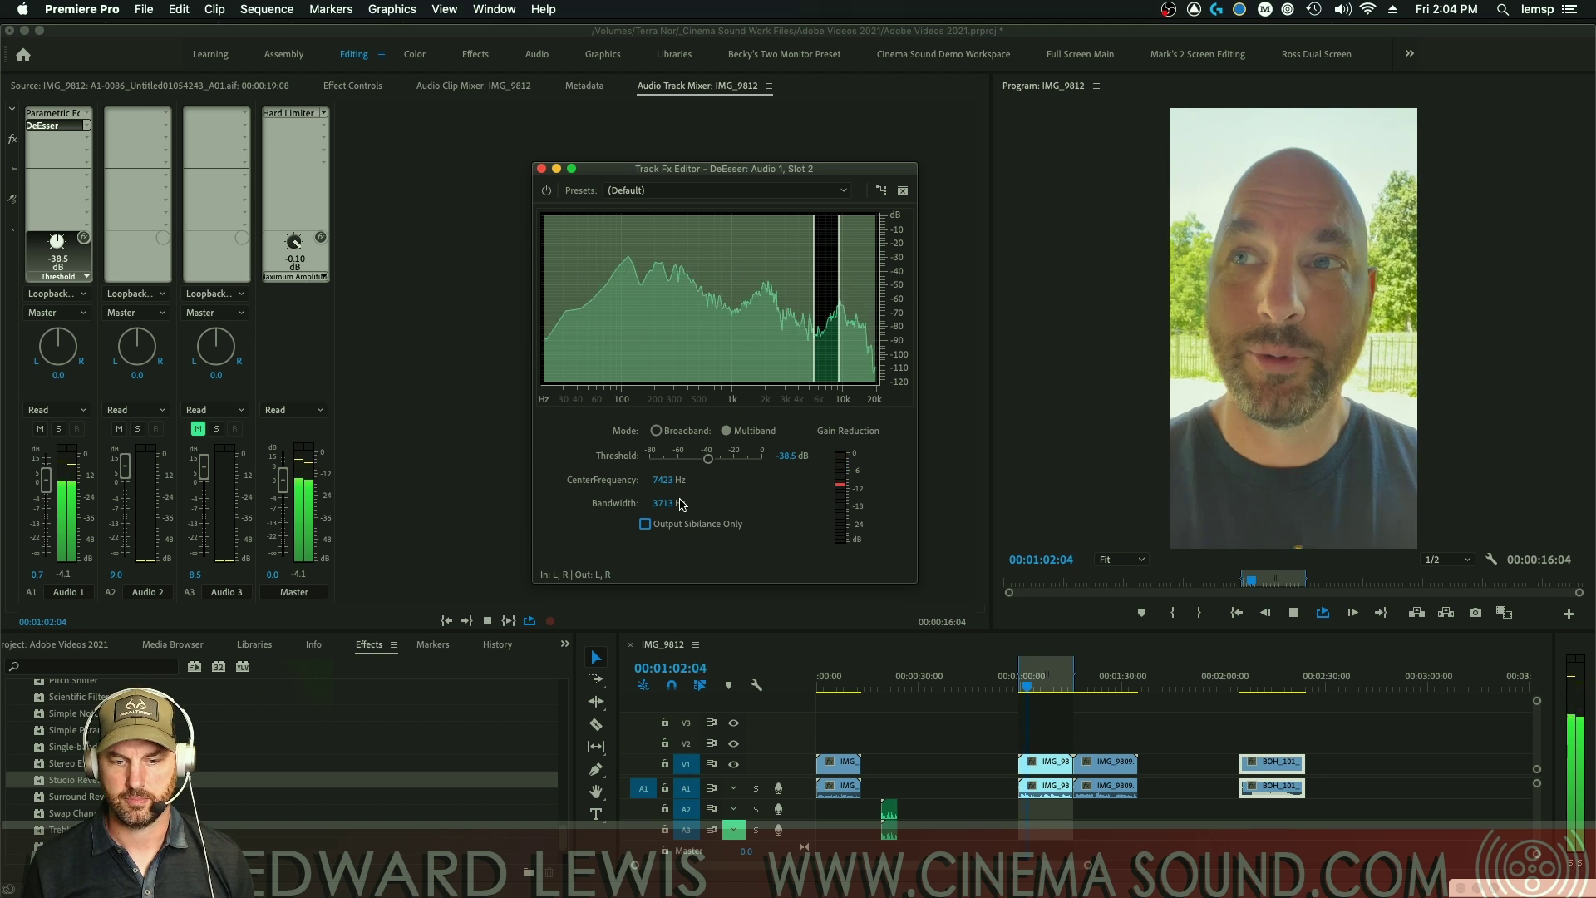
key(space)
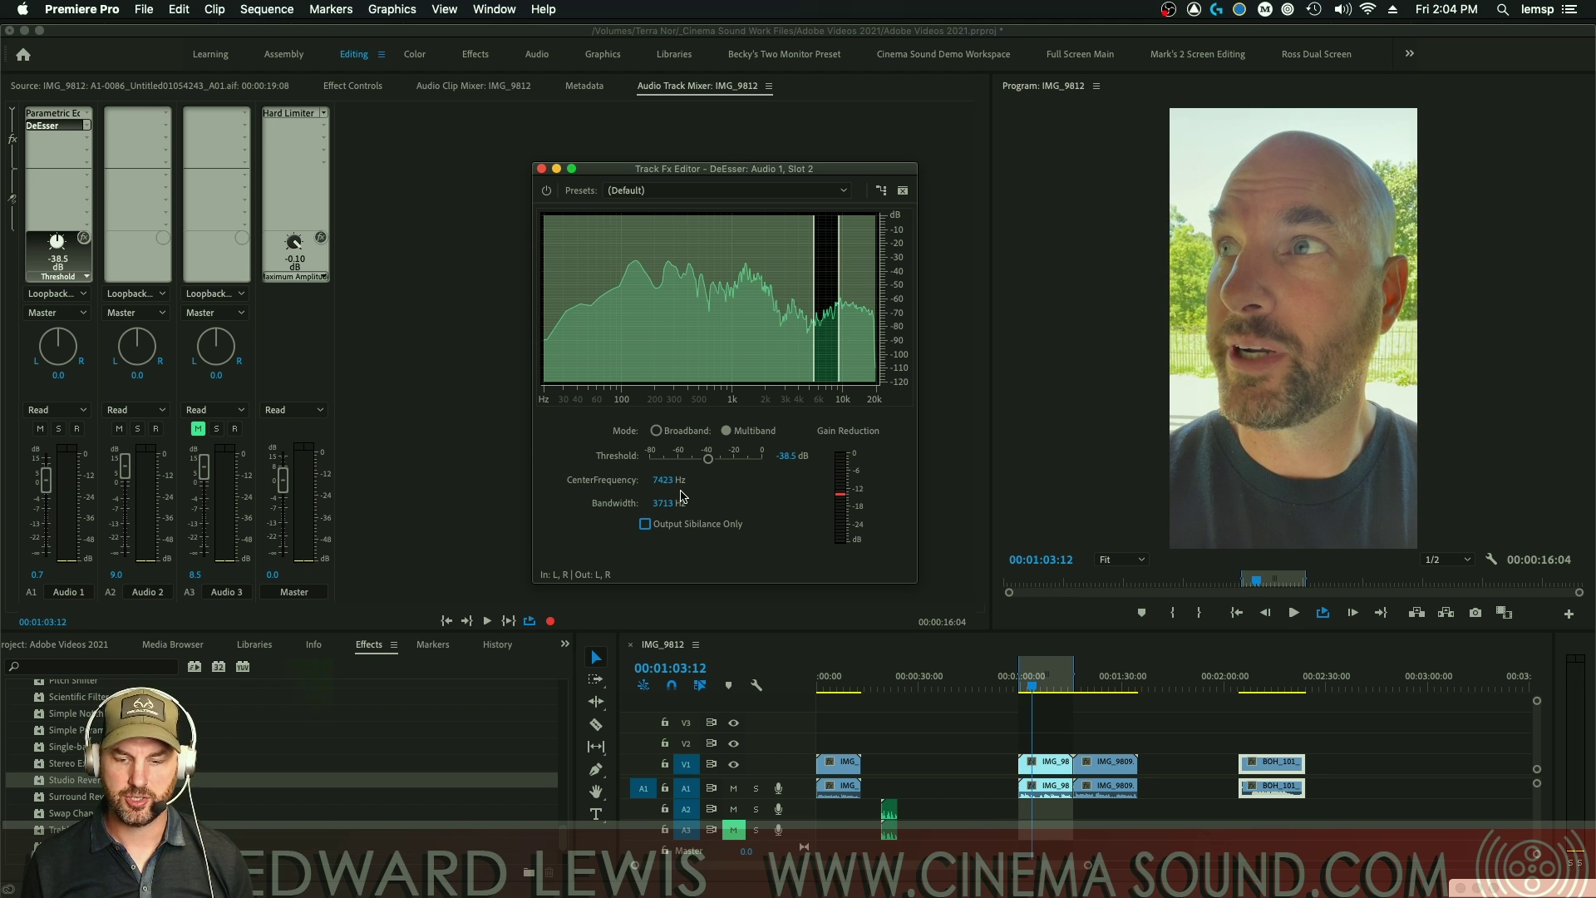
key(space)
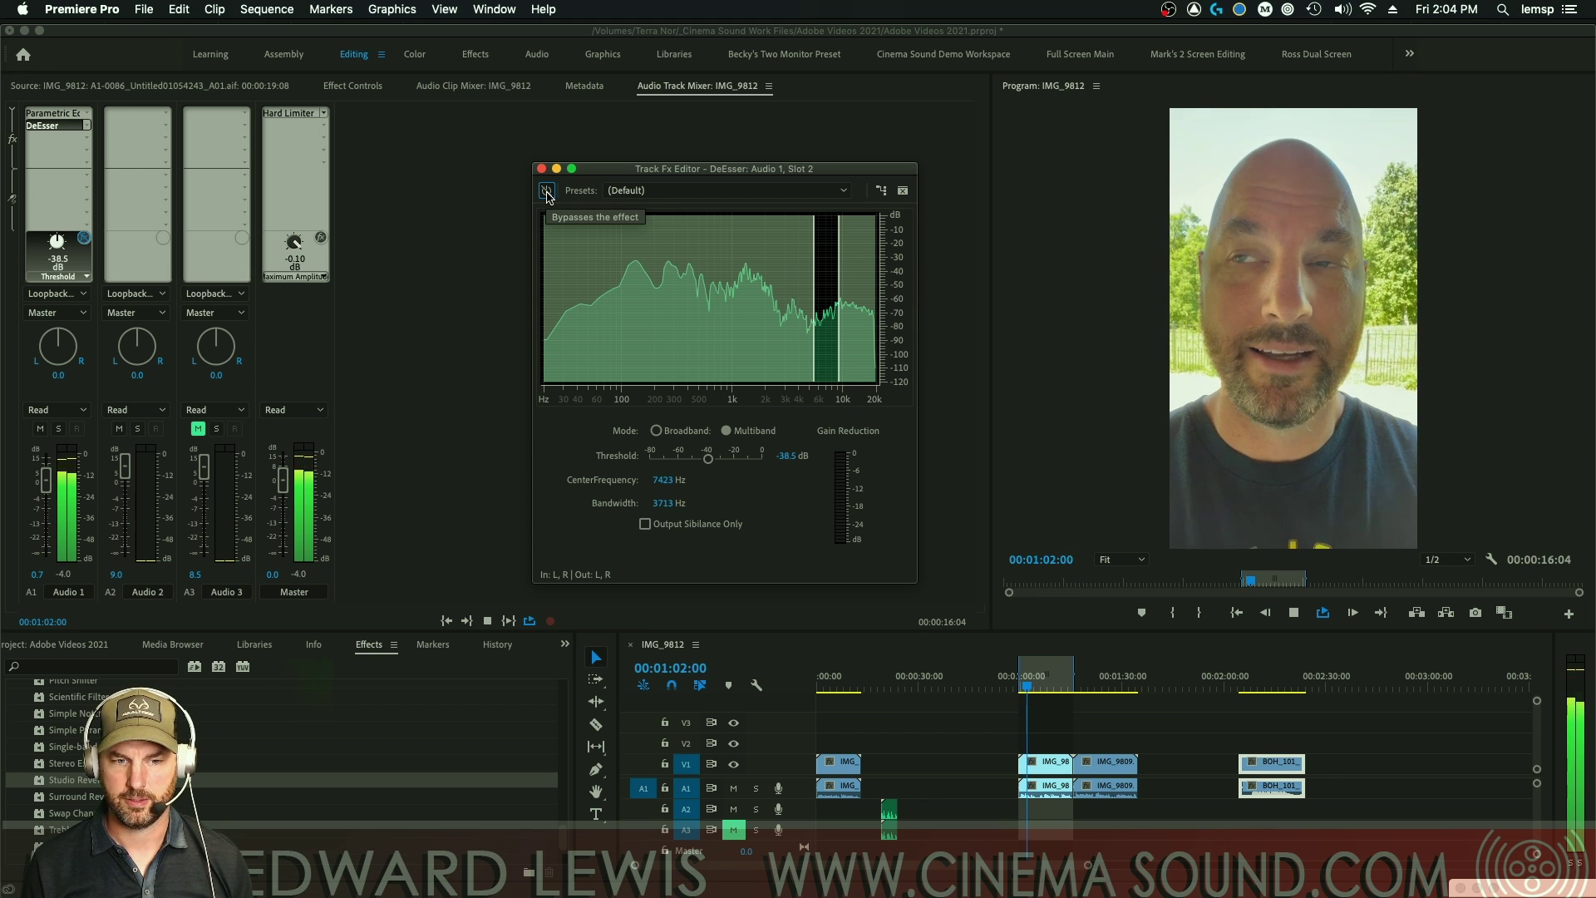
click(546, 192)
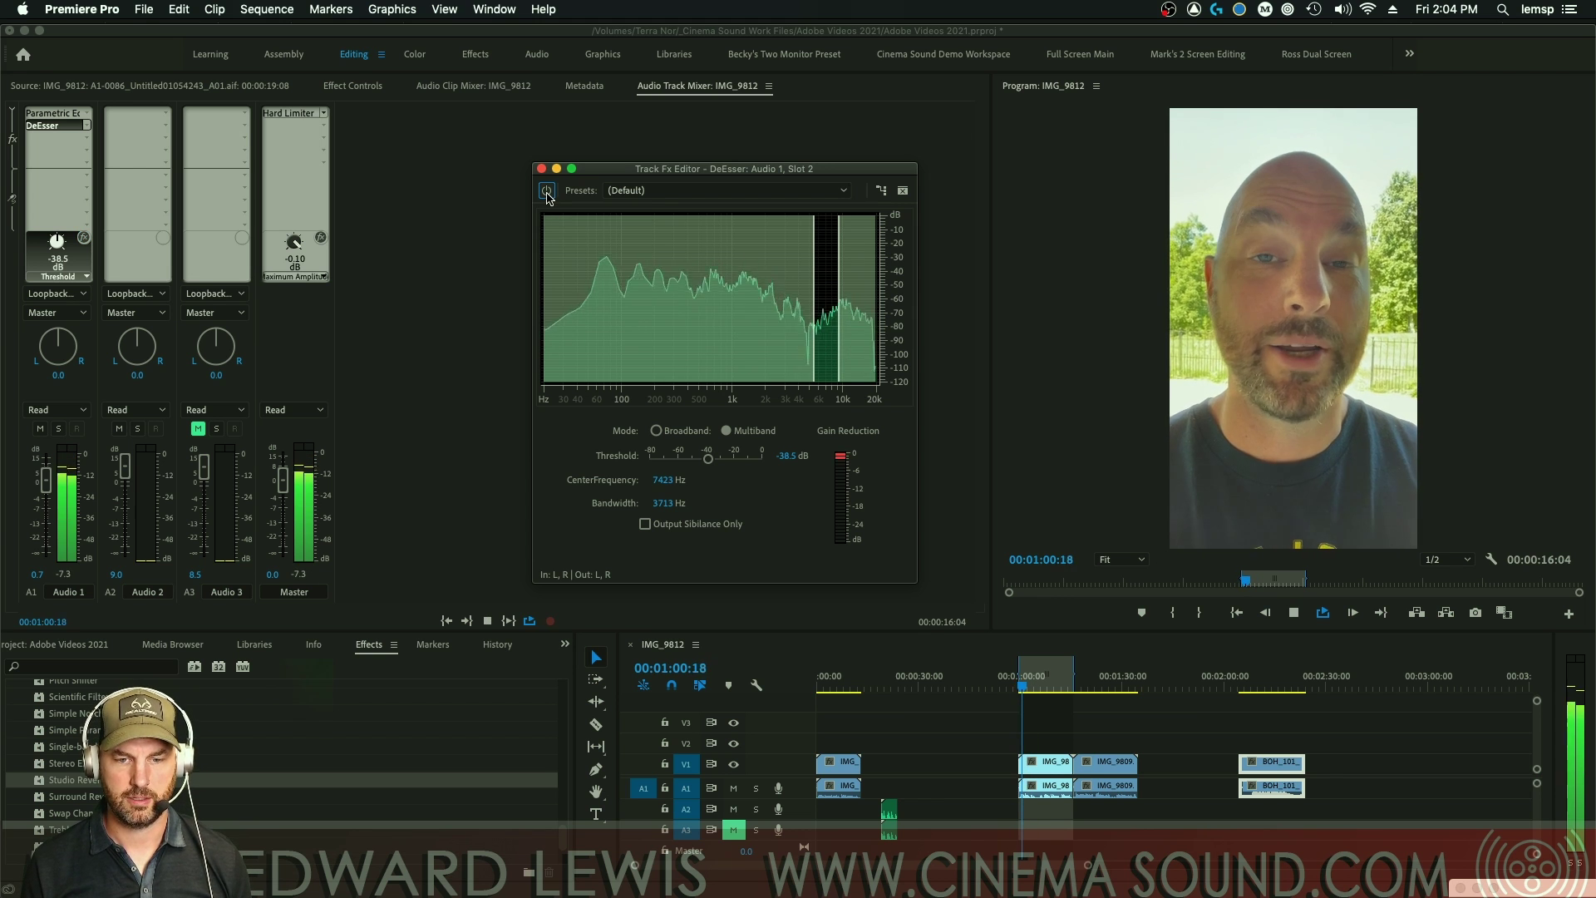
key(space)
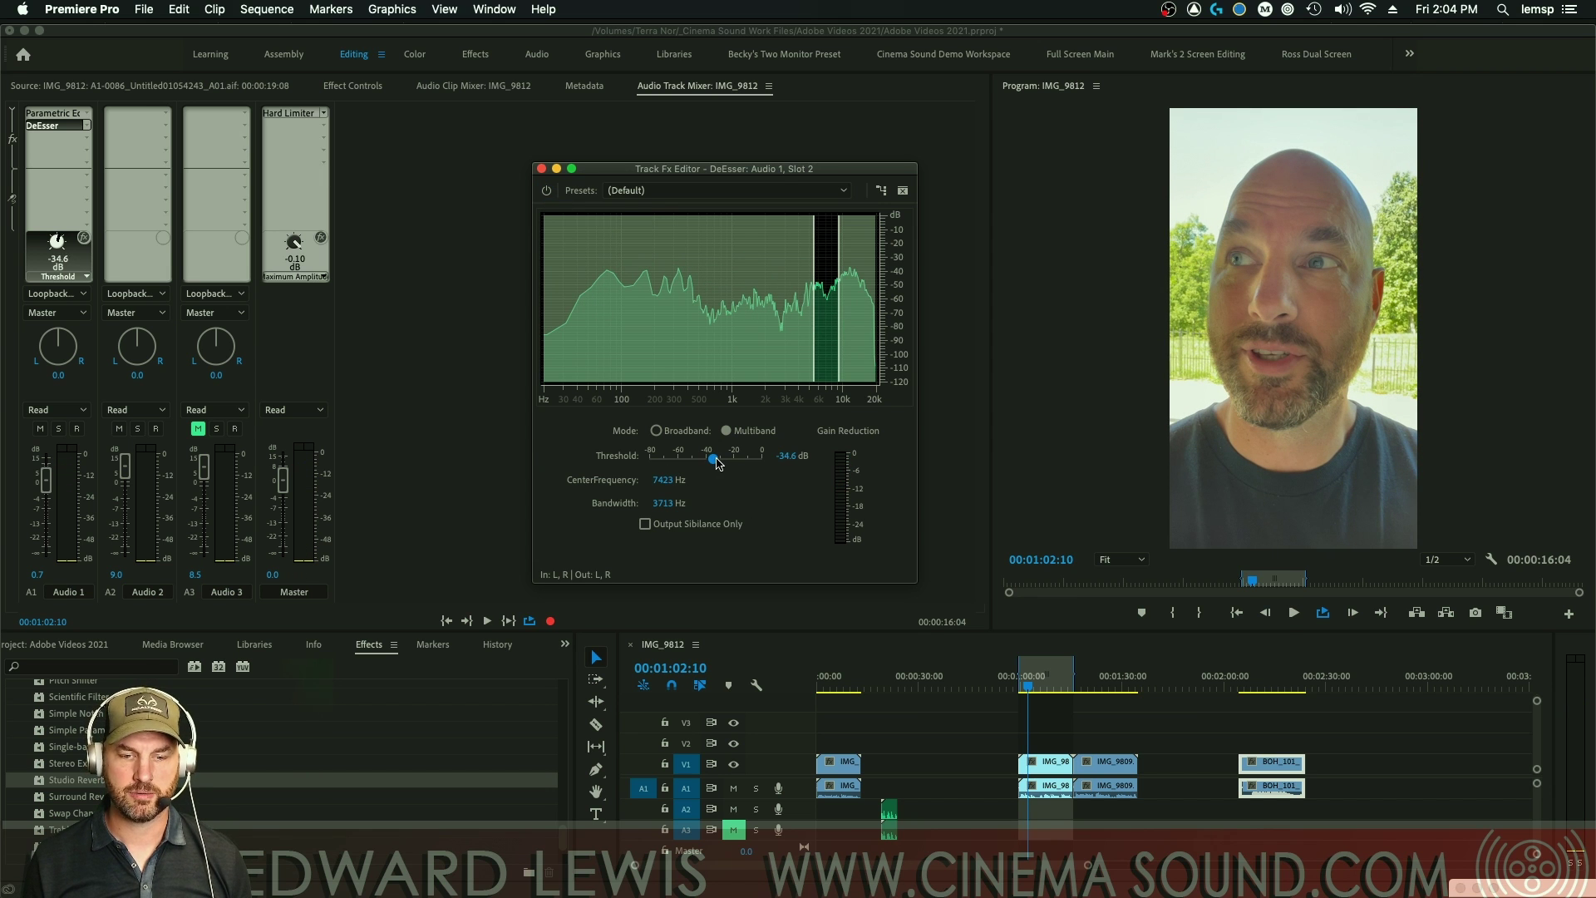
key(space)
click(1018, 659)
key(space)
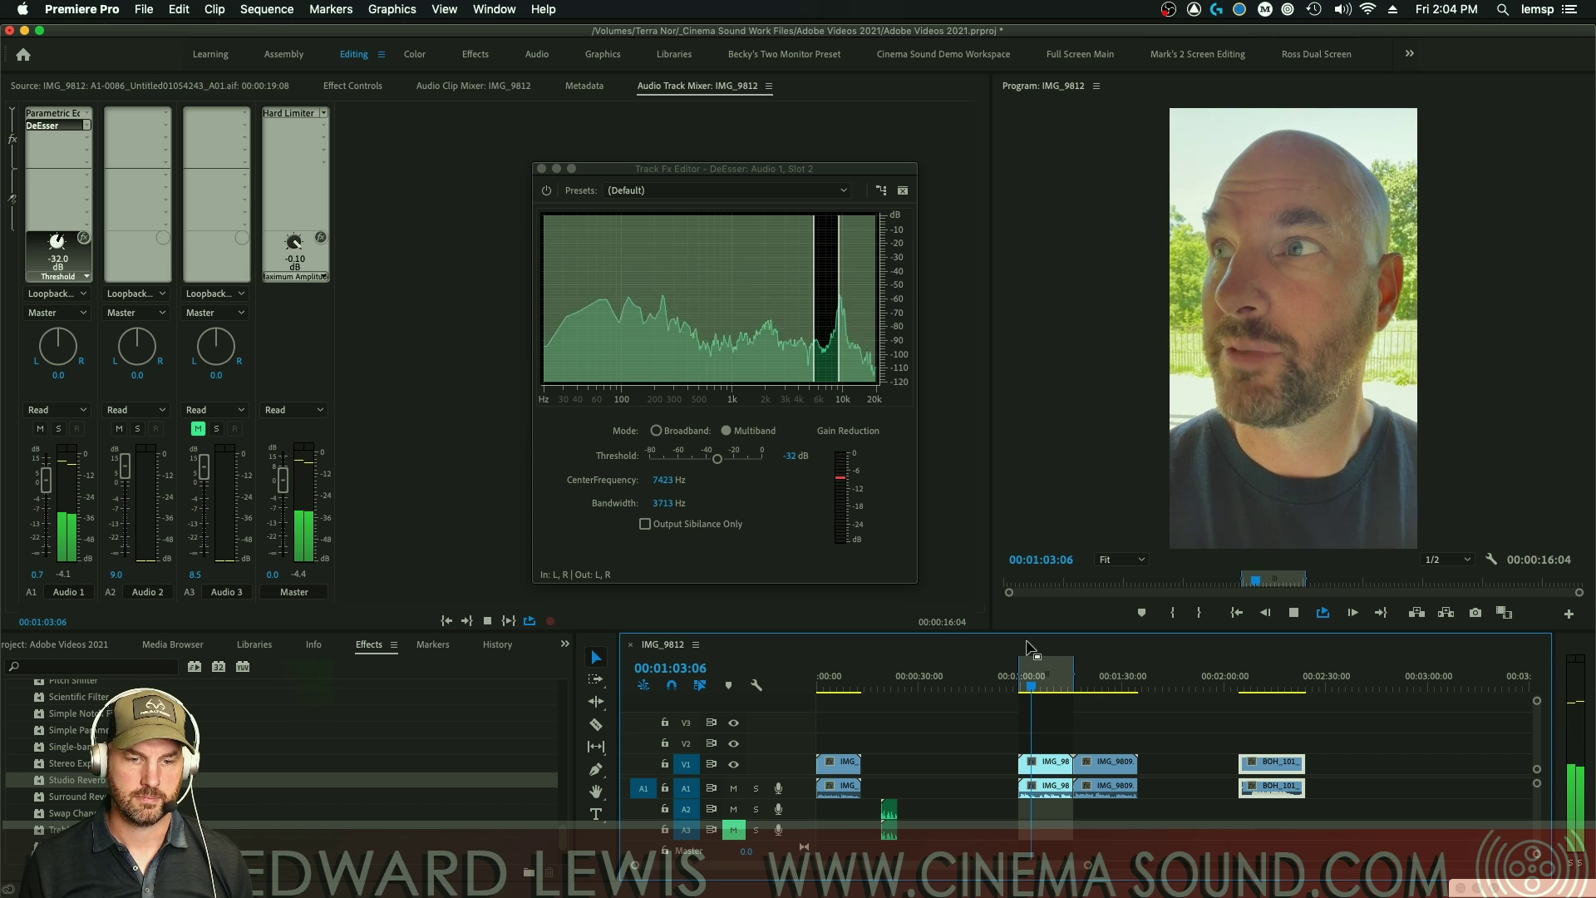
key(space)
- Switch the DeEsser to Broadband and replay the passage from an earlier playhead position
click(657, 431)
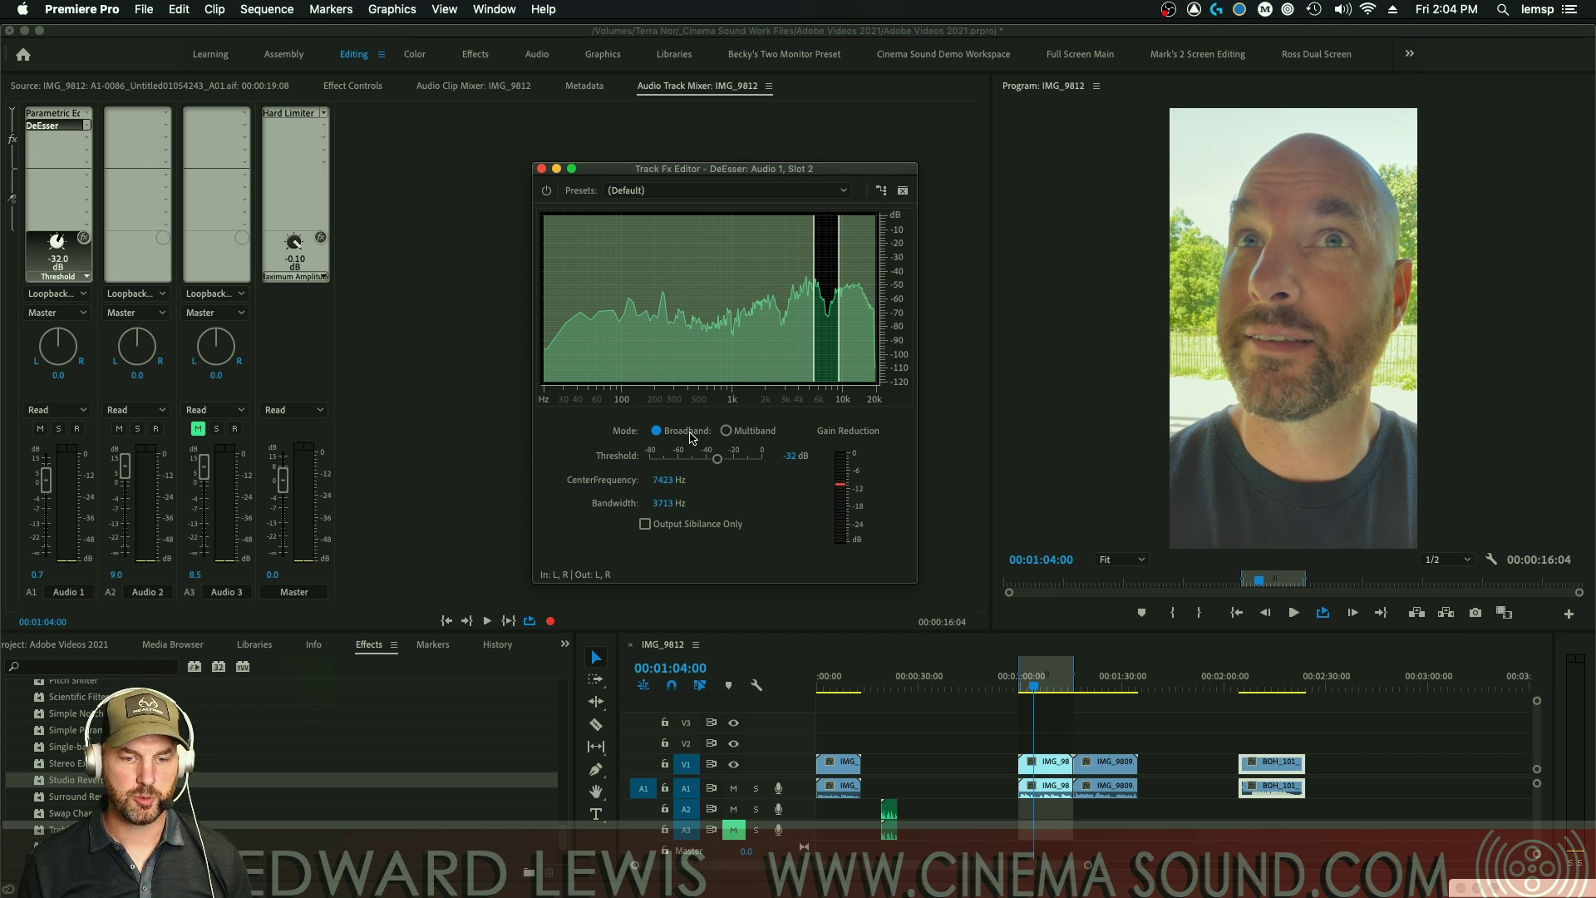
click(1020, 660)
key(space)
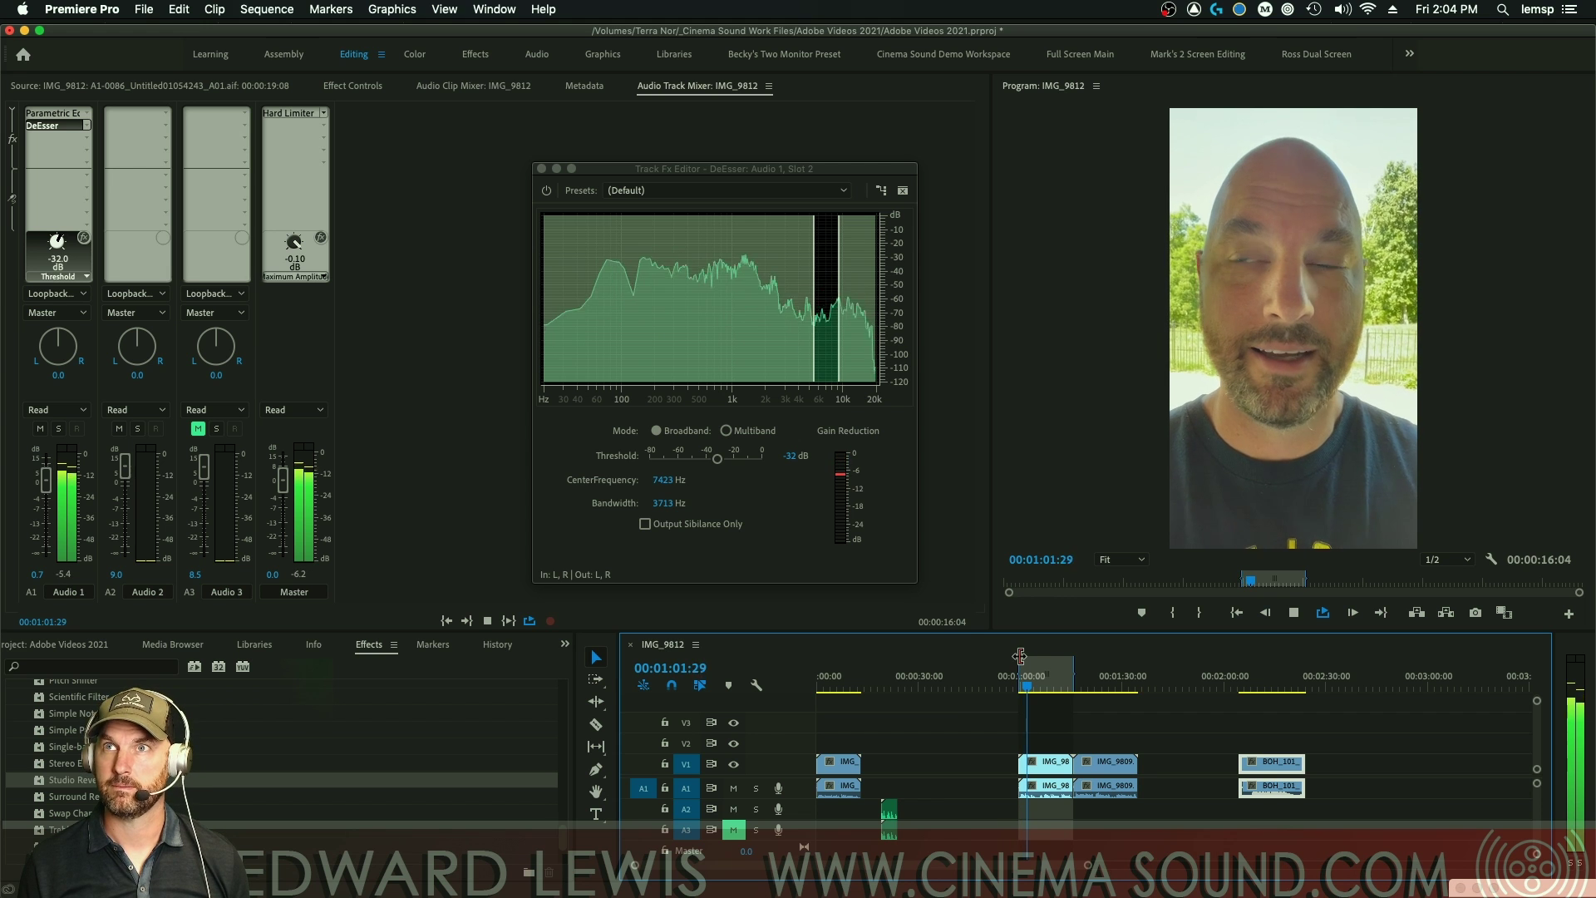
key(space)
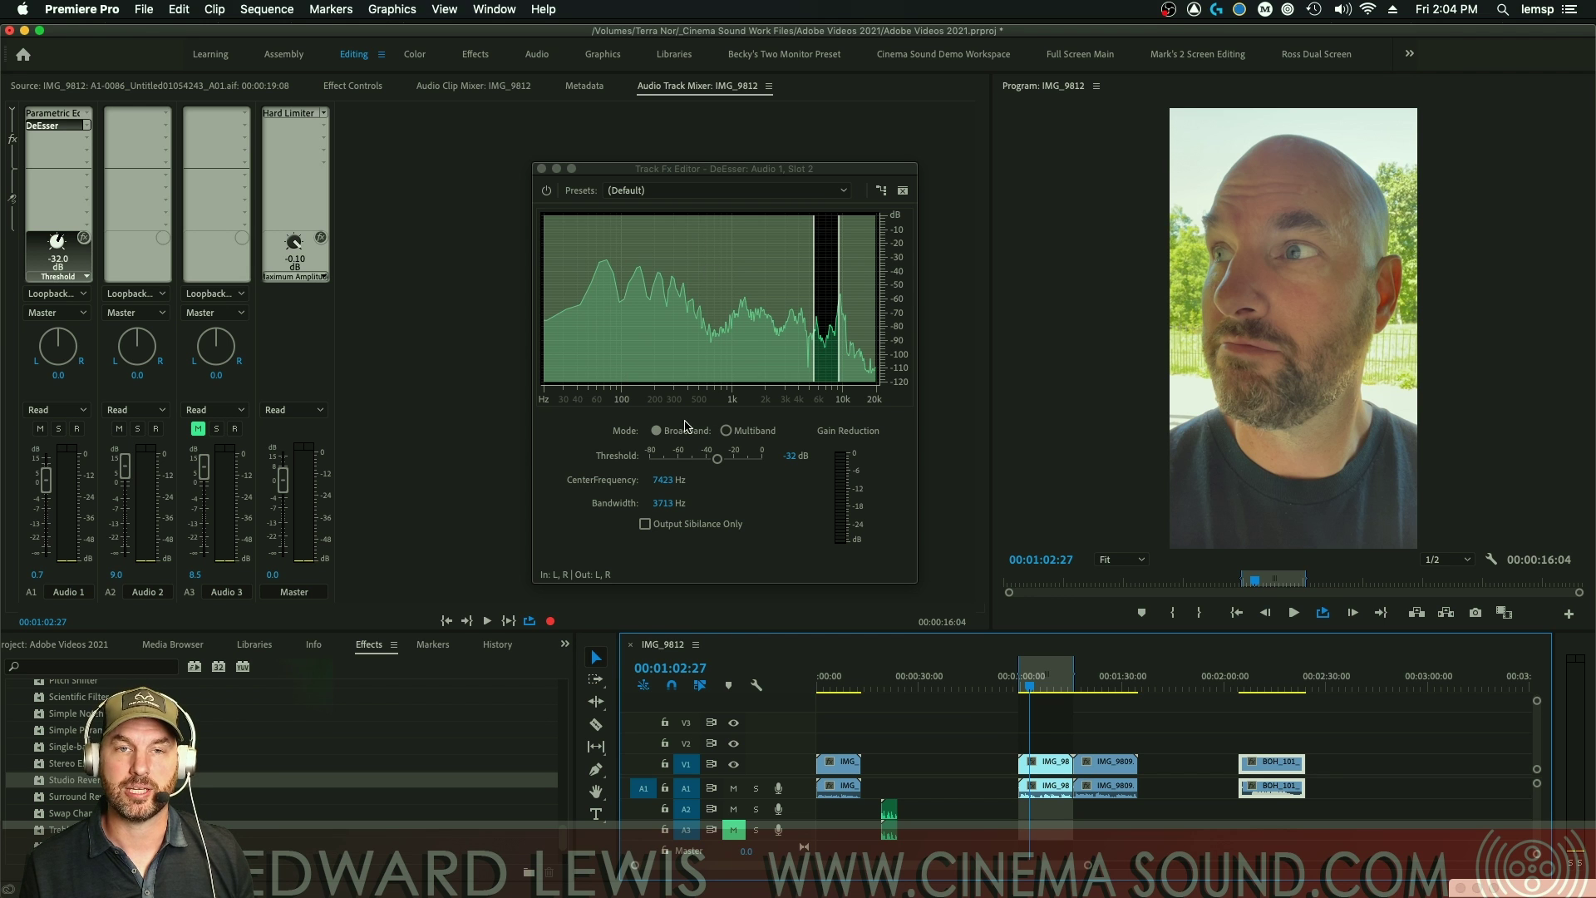
- In Resolve, reposition the De-Esser window and cycle the Range shapes, ending on narrow notch
key(super+Tab)
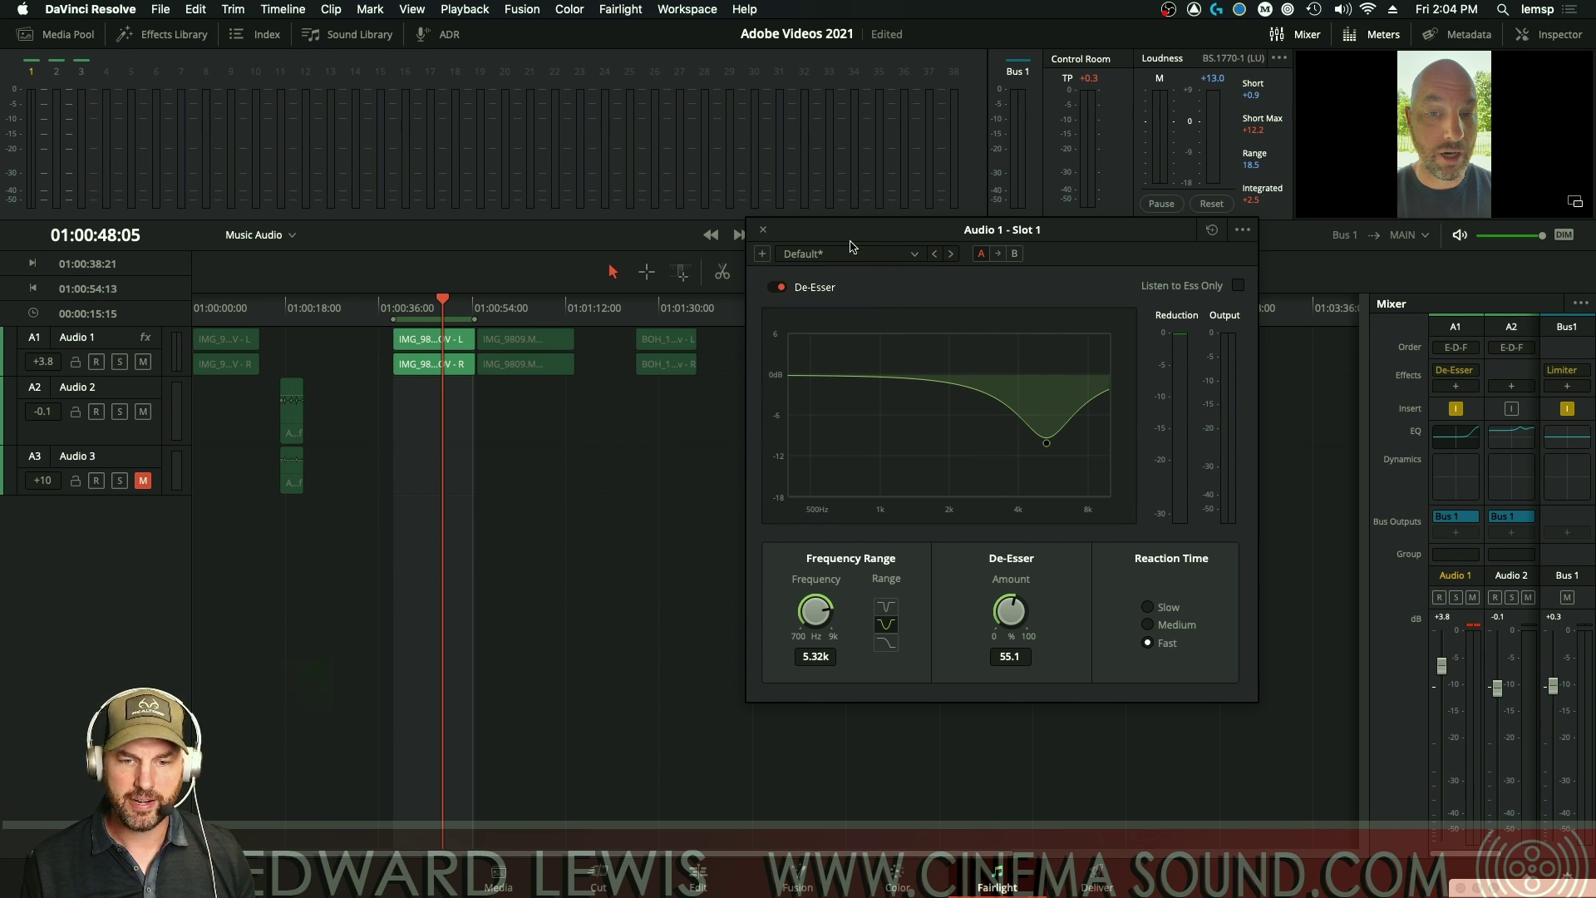
drag(852, 244, 795, 203)
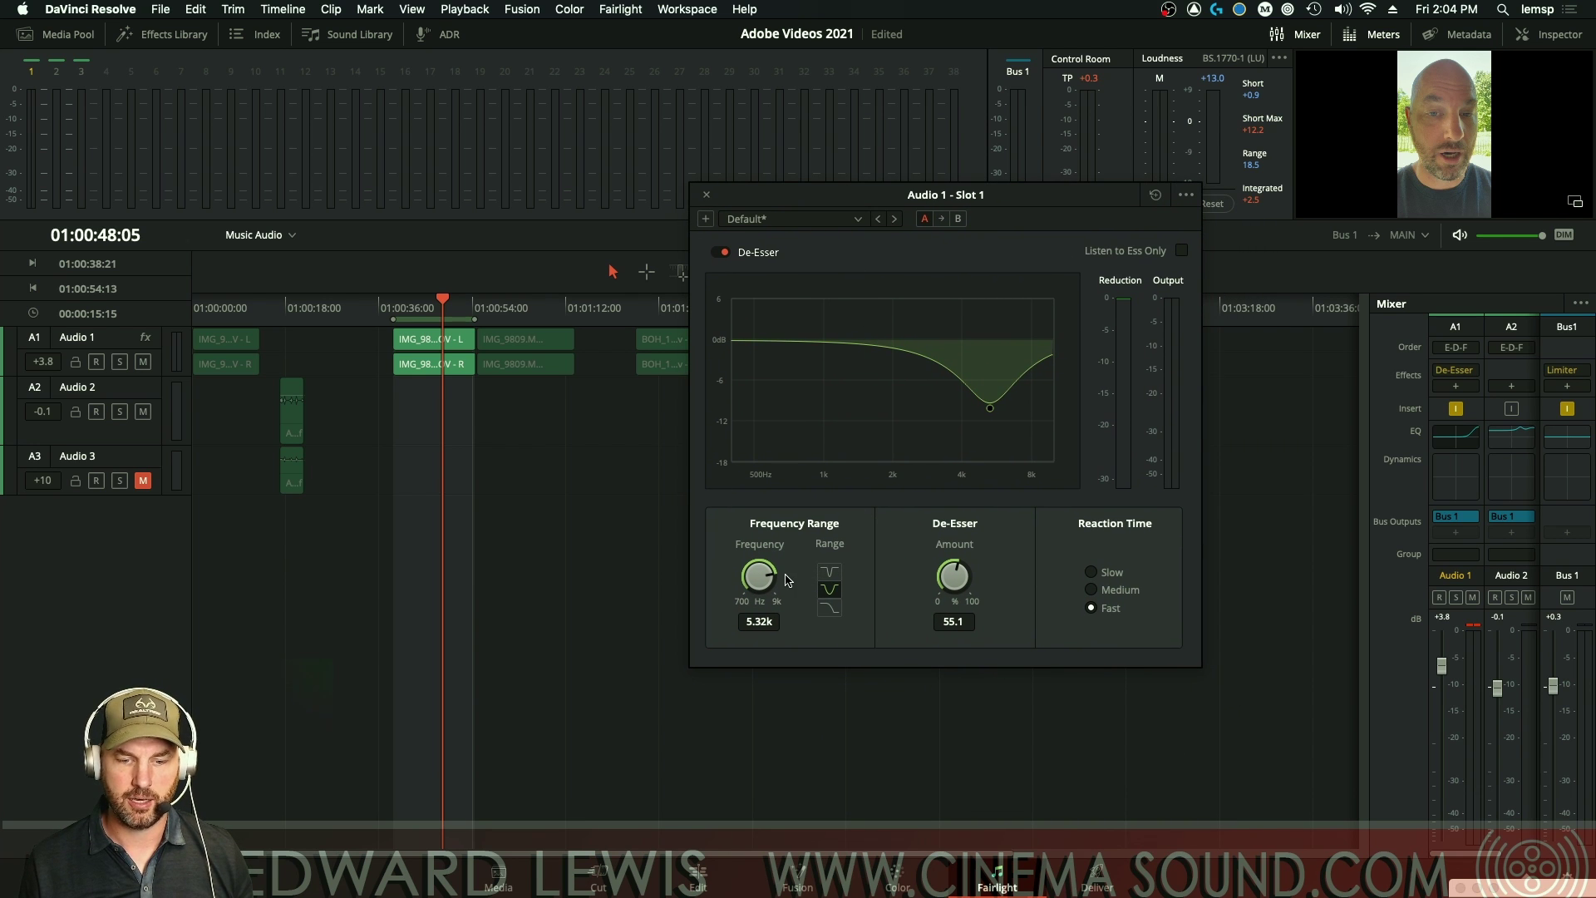
click(835, 574)
click(830, 590)
click(830, 610)
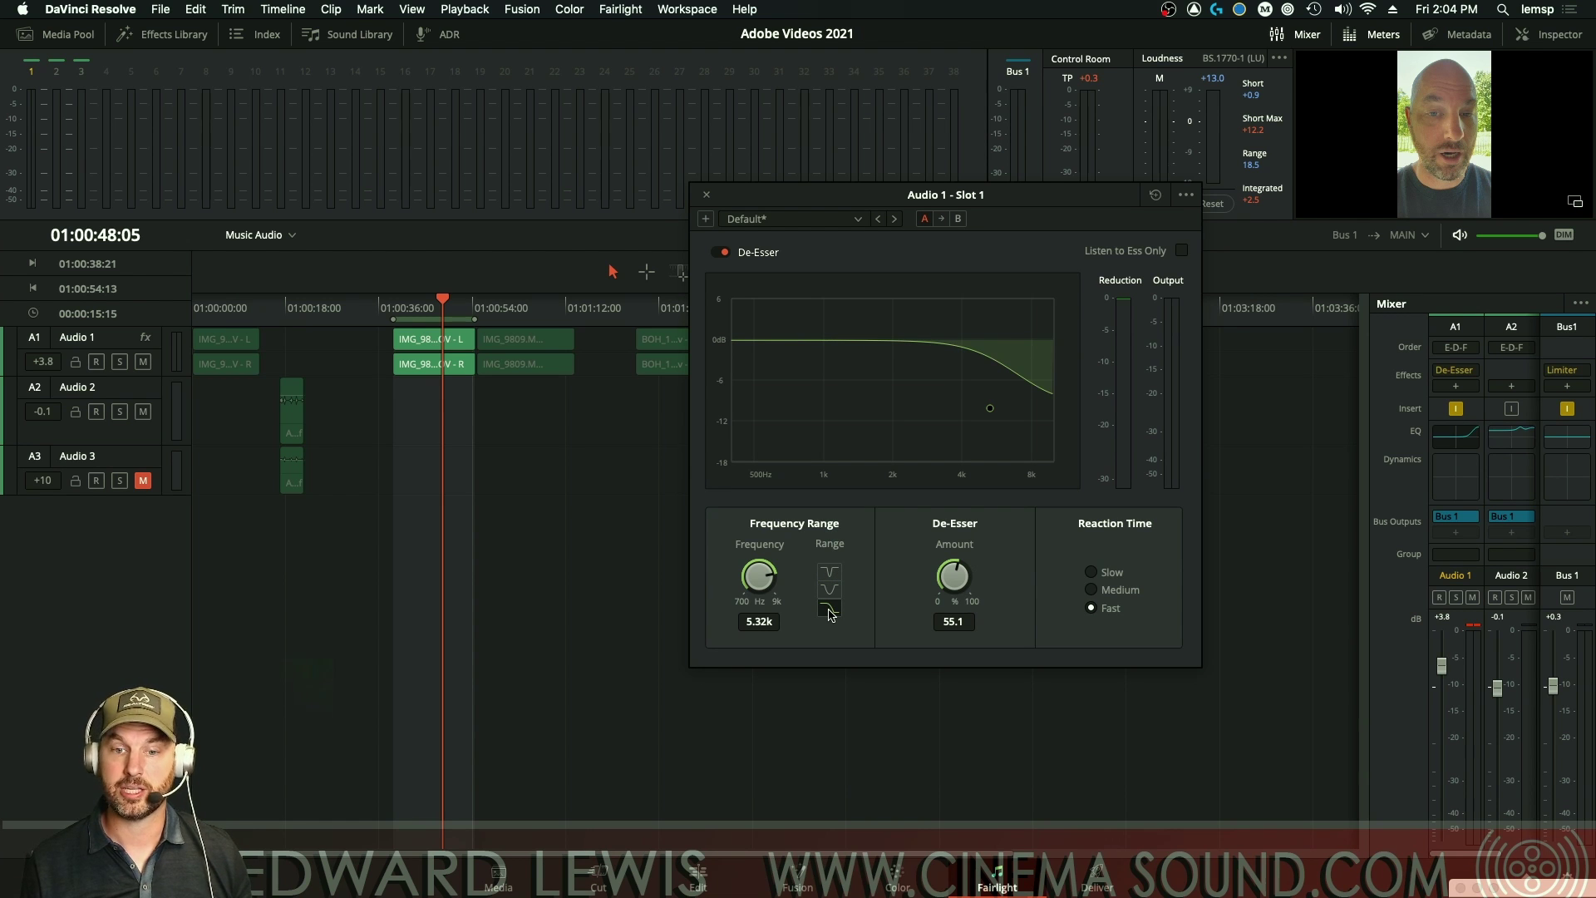
click(831, 590)
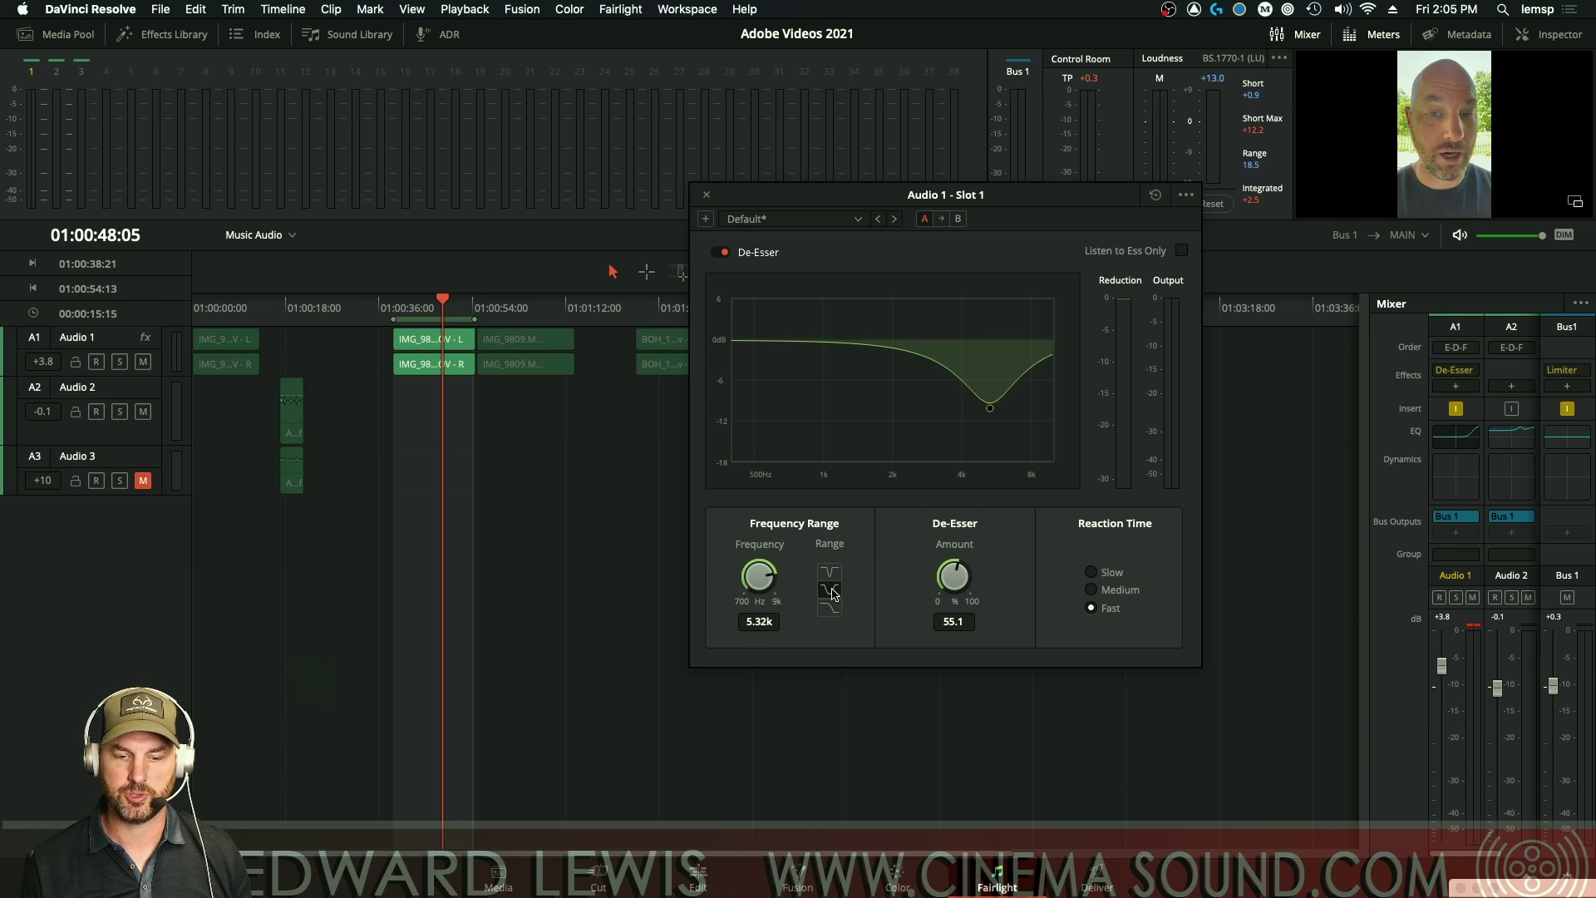
click(832, 581)
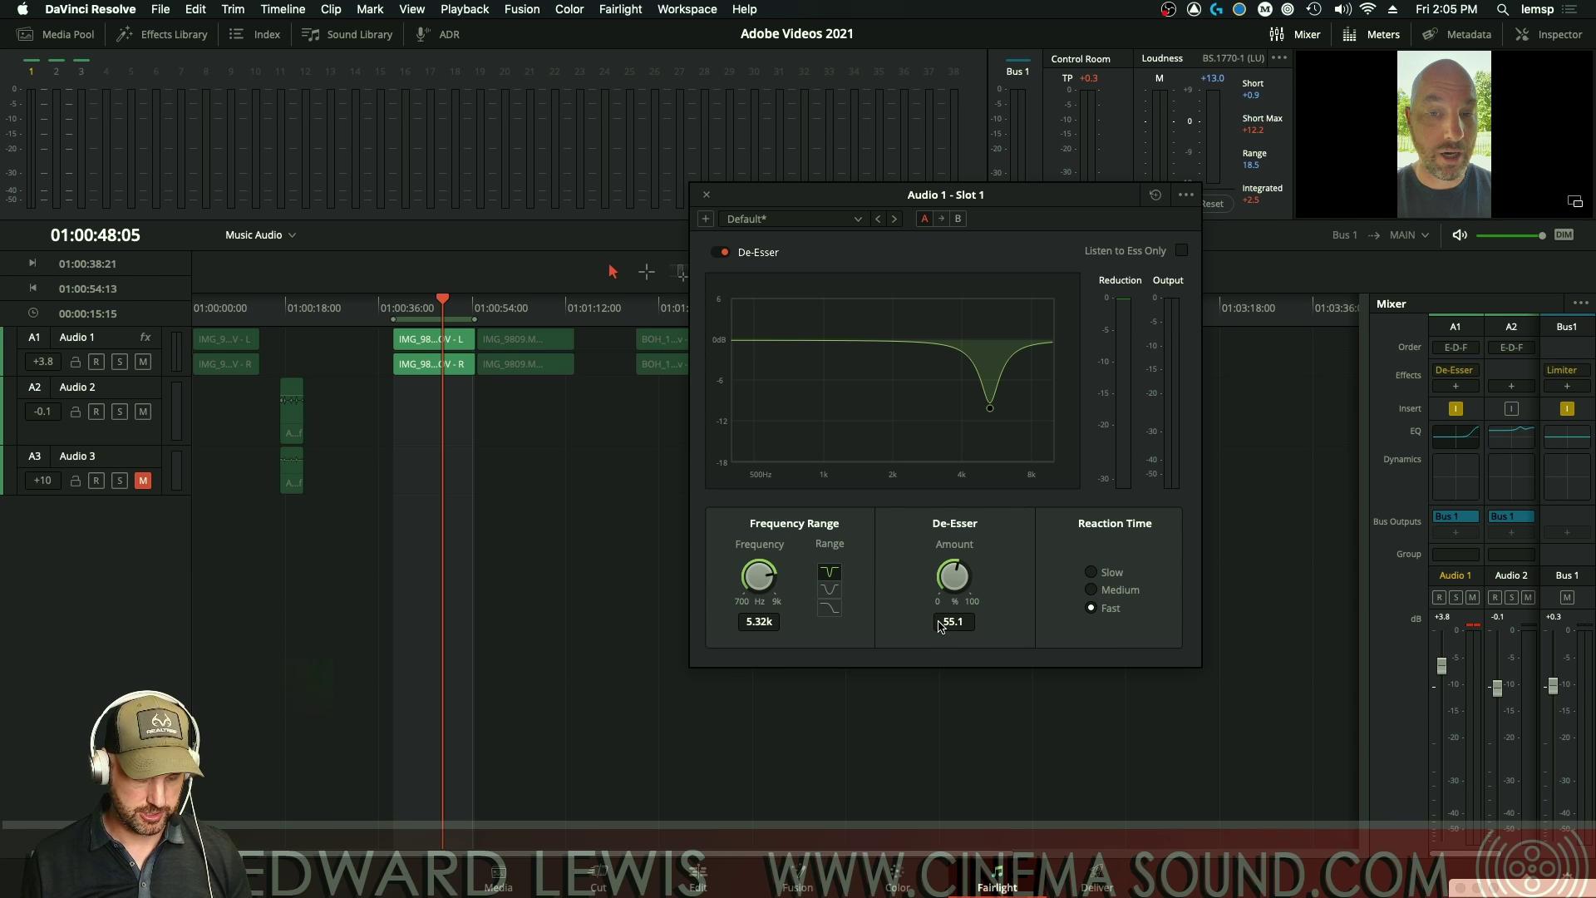
- Replay the dialogue while trying the wide bell range, then the high-shelf range
key(space)
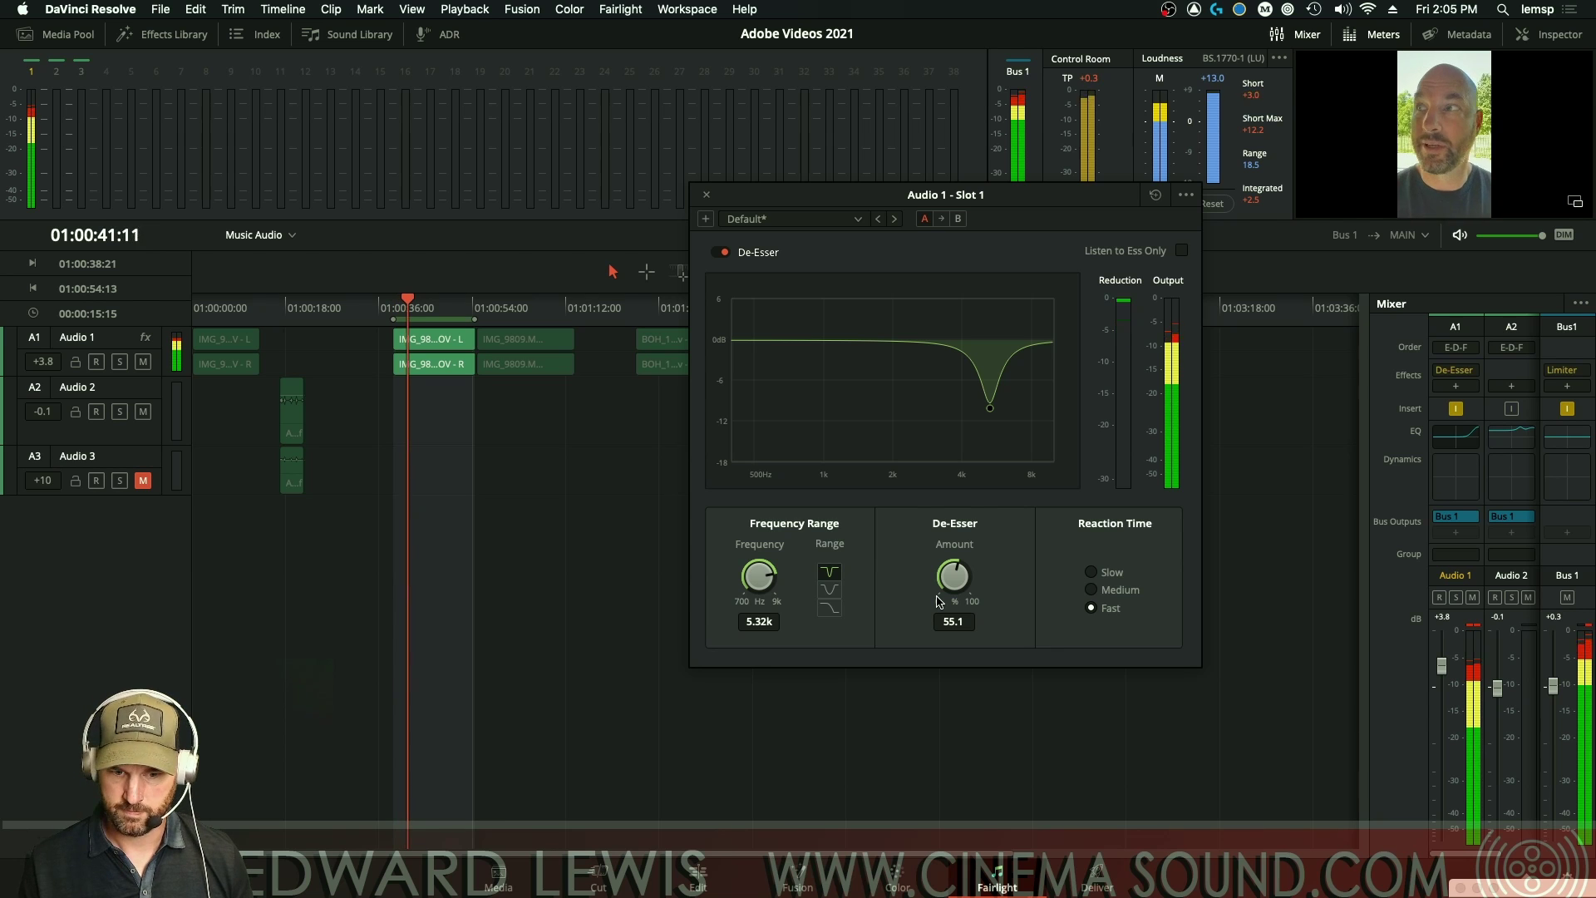
key(space)
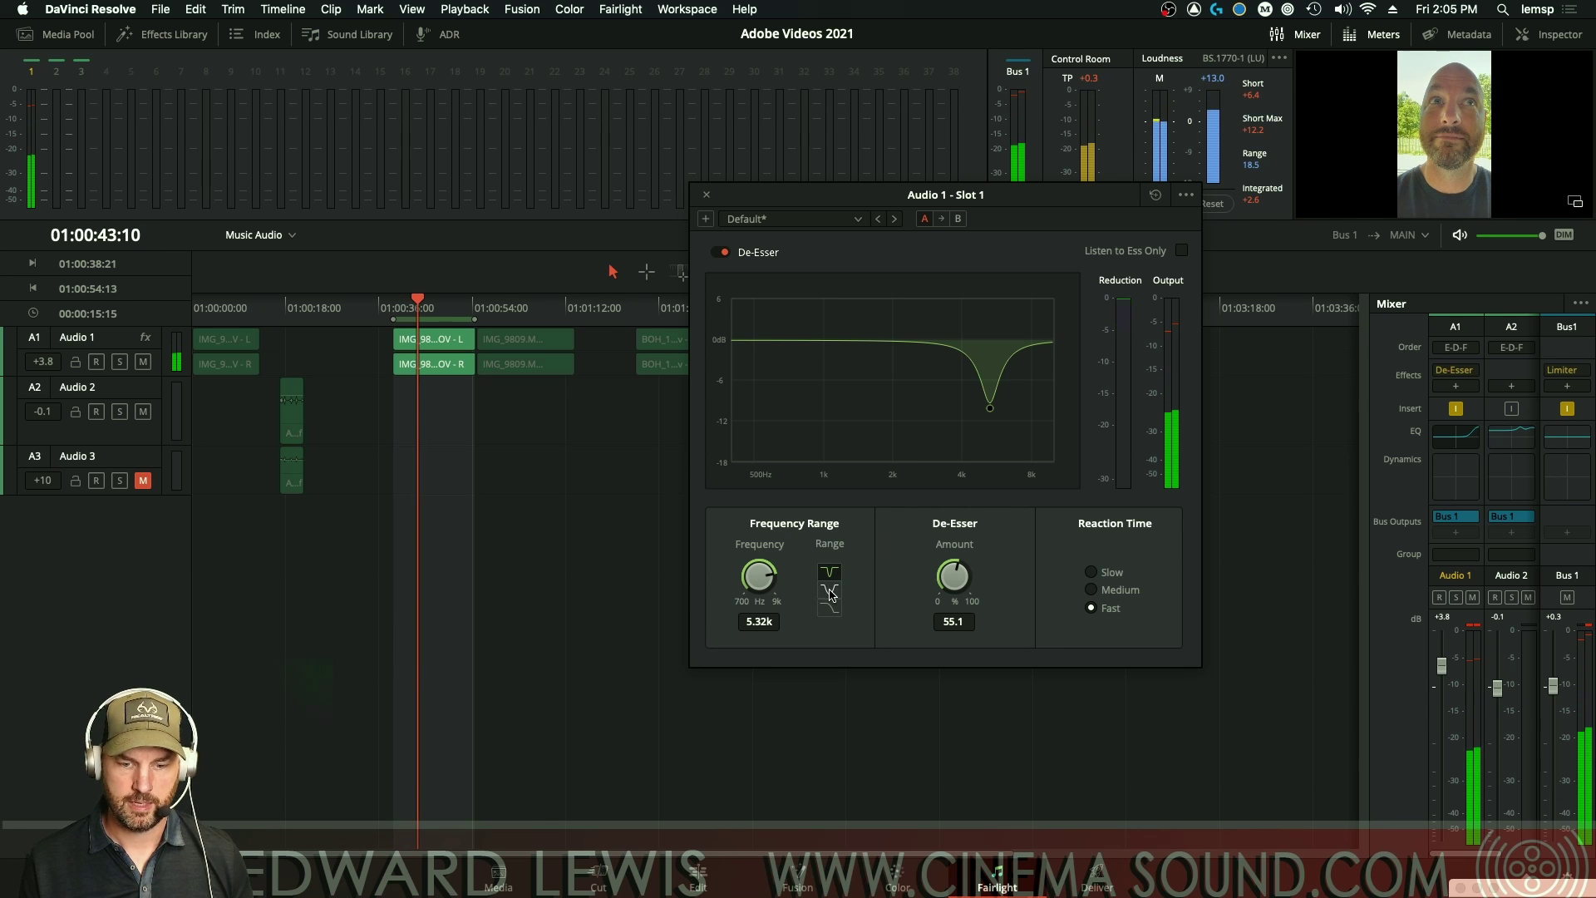
click(828, 590)
key(space)
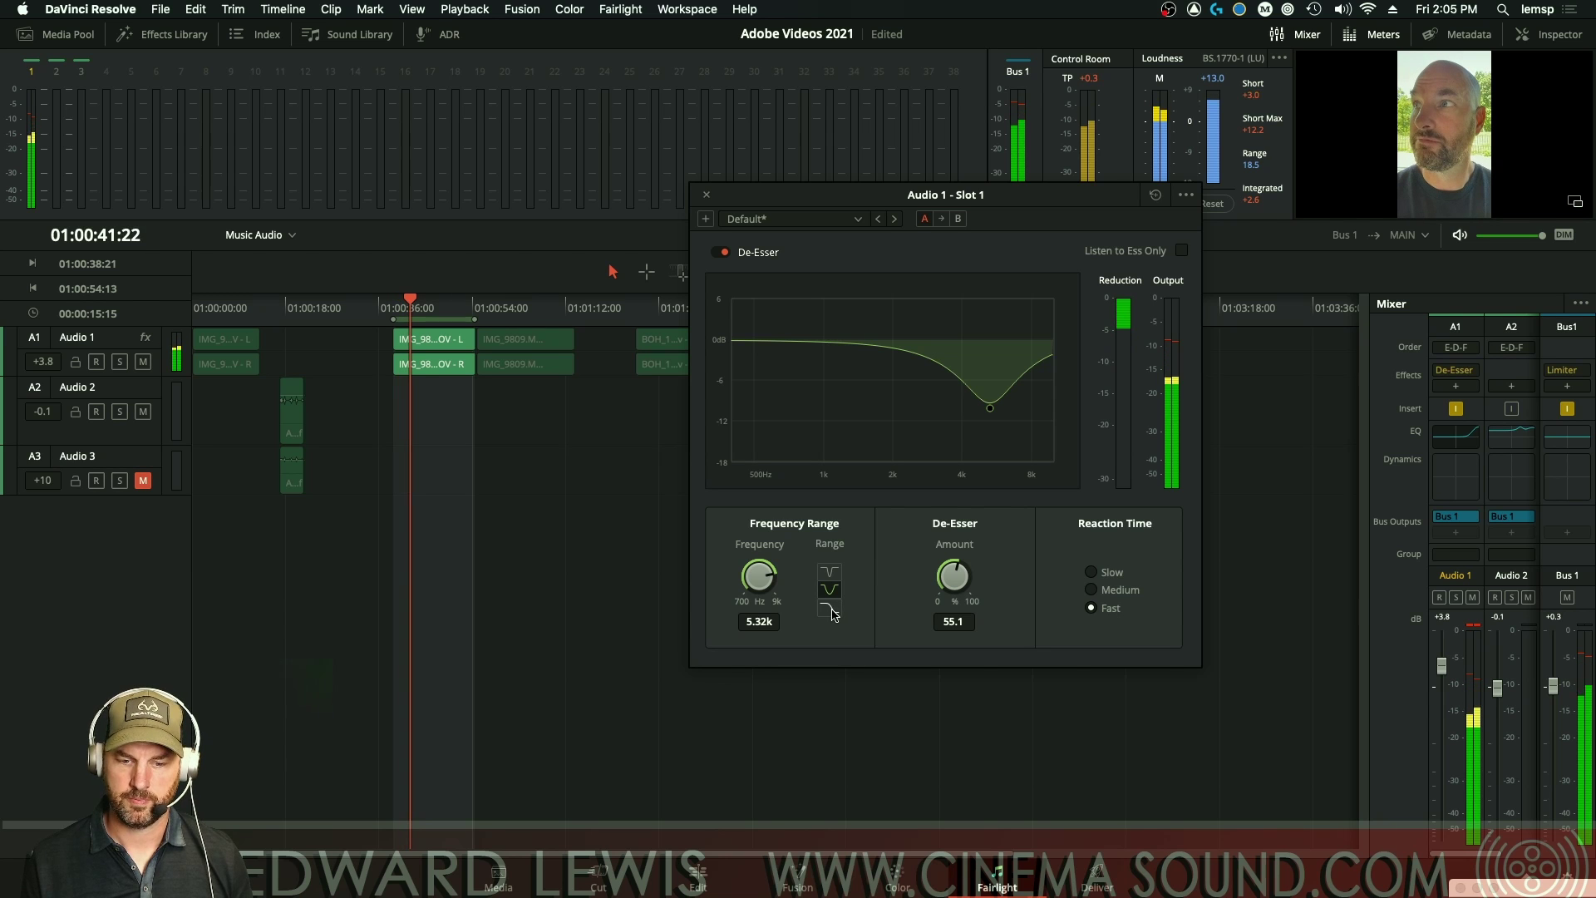
click(837, 609)
key(space)
key(space)
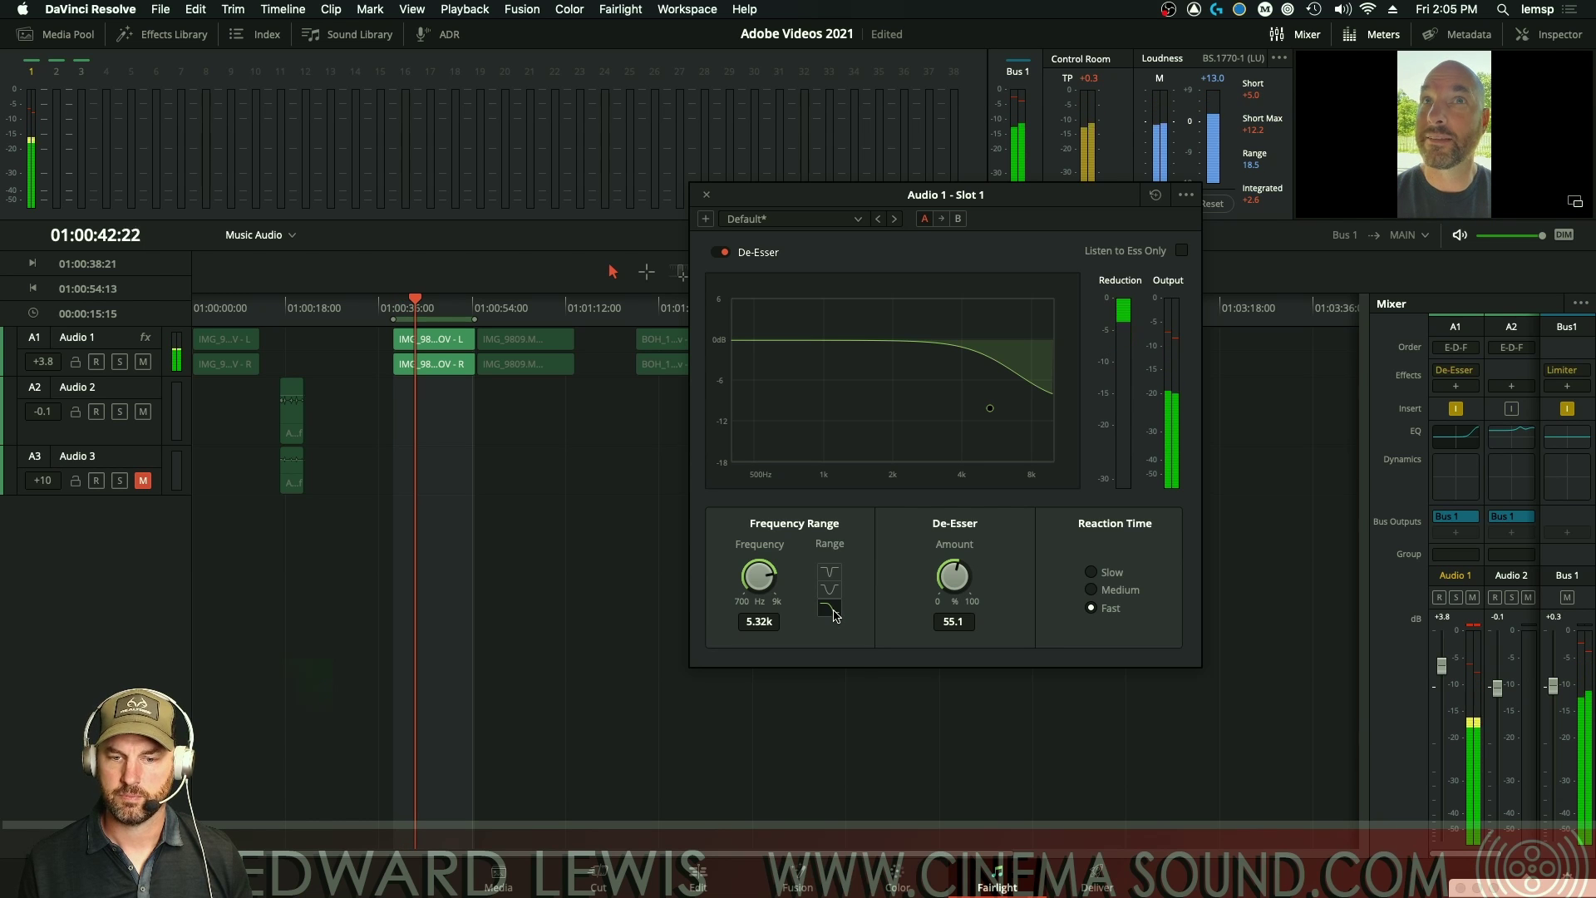
key(space)
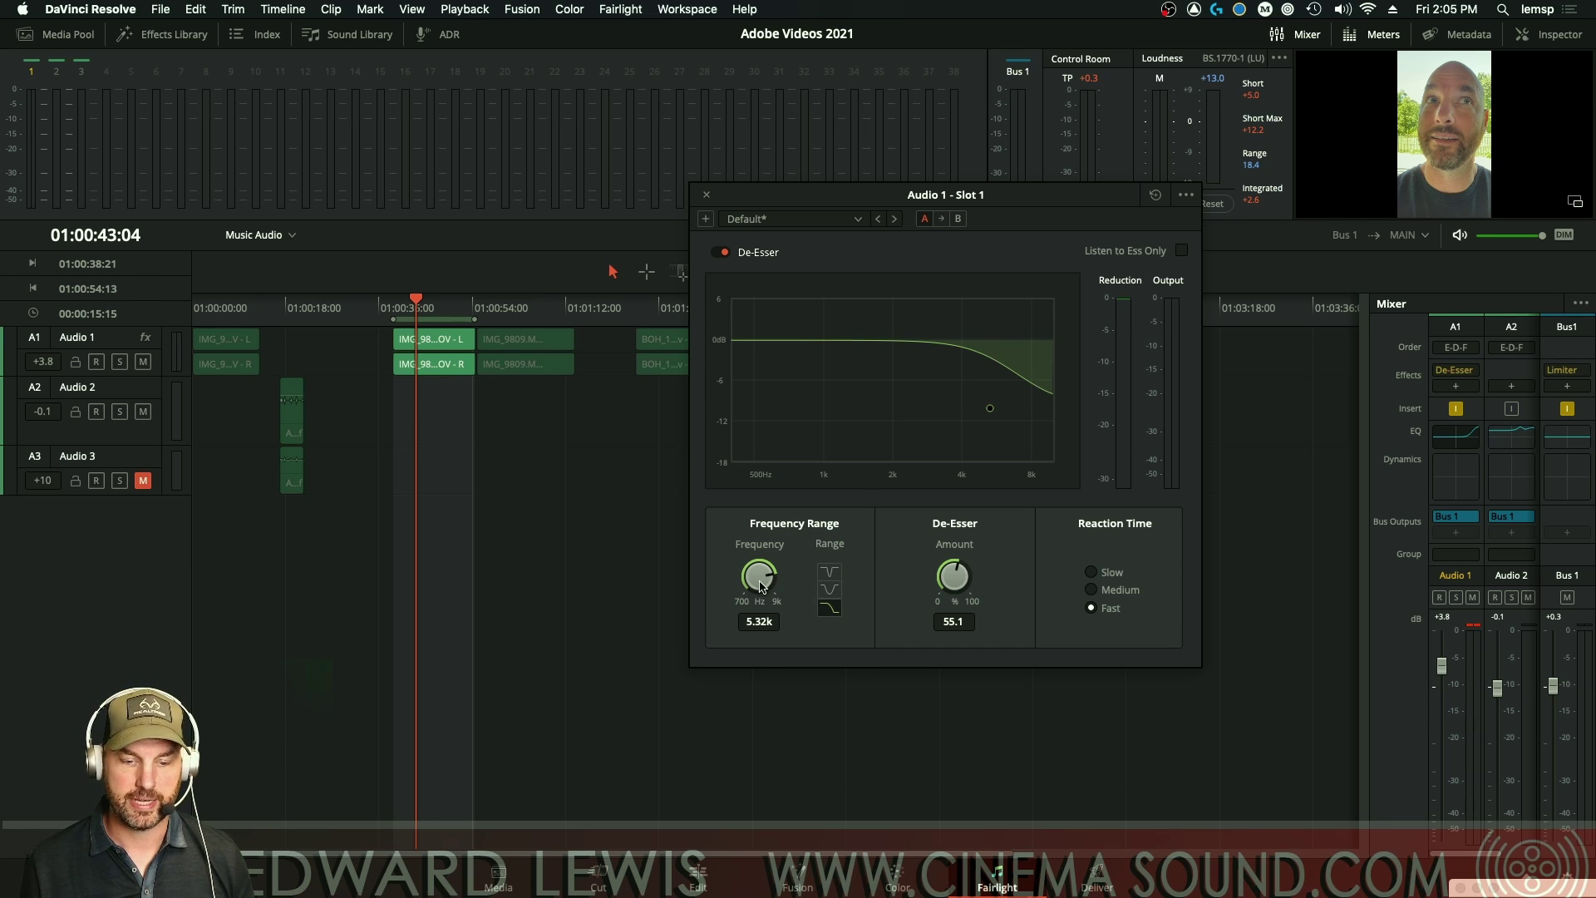
- Set Resolve's De-Esser frequency to 4.84k and amount to about 68.4, auditioning the dialogue
mouse_move(760, 584)
mouse_down()
mouse_move(629, 733)
mouse_move(728, 605)
mouse_move(663, 717)
mouse_move(757, 582)
mouse_up()
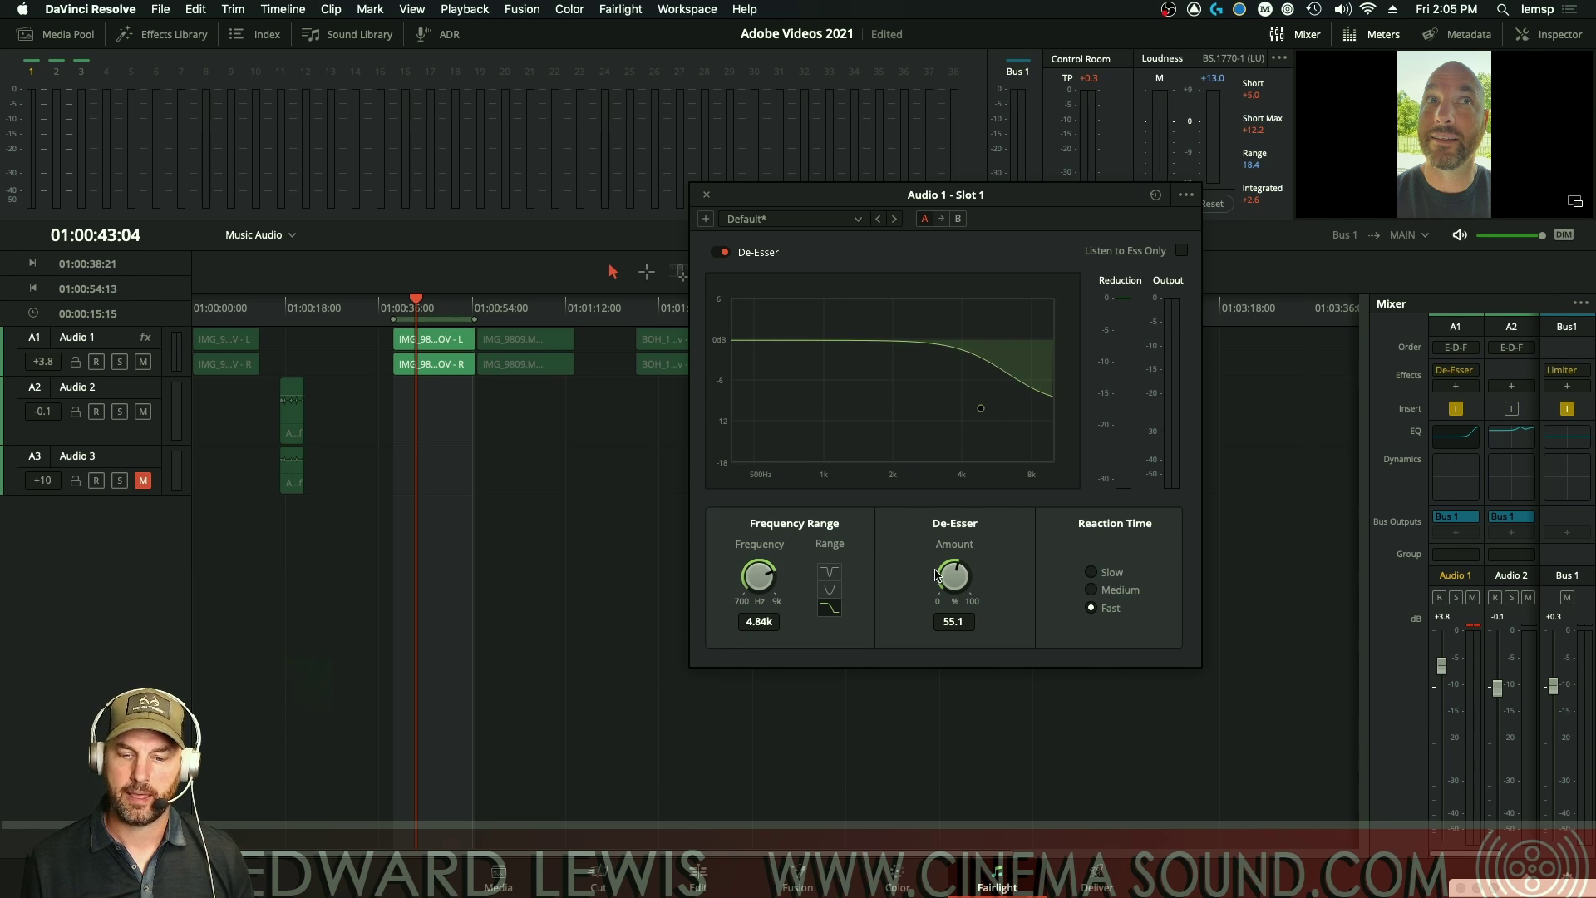
drag(940, 574, 998, 500)
drag(944, 603, 930, 605)
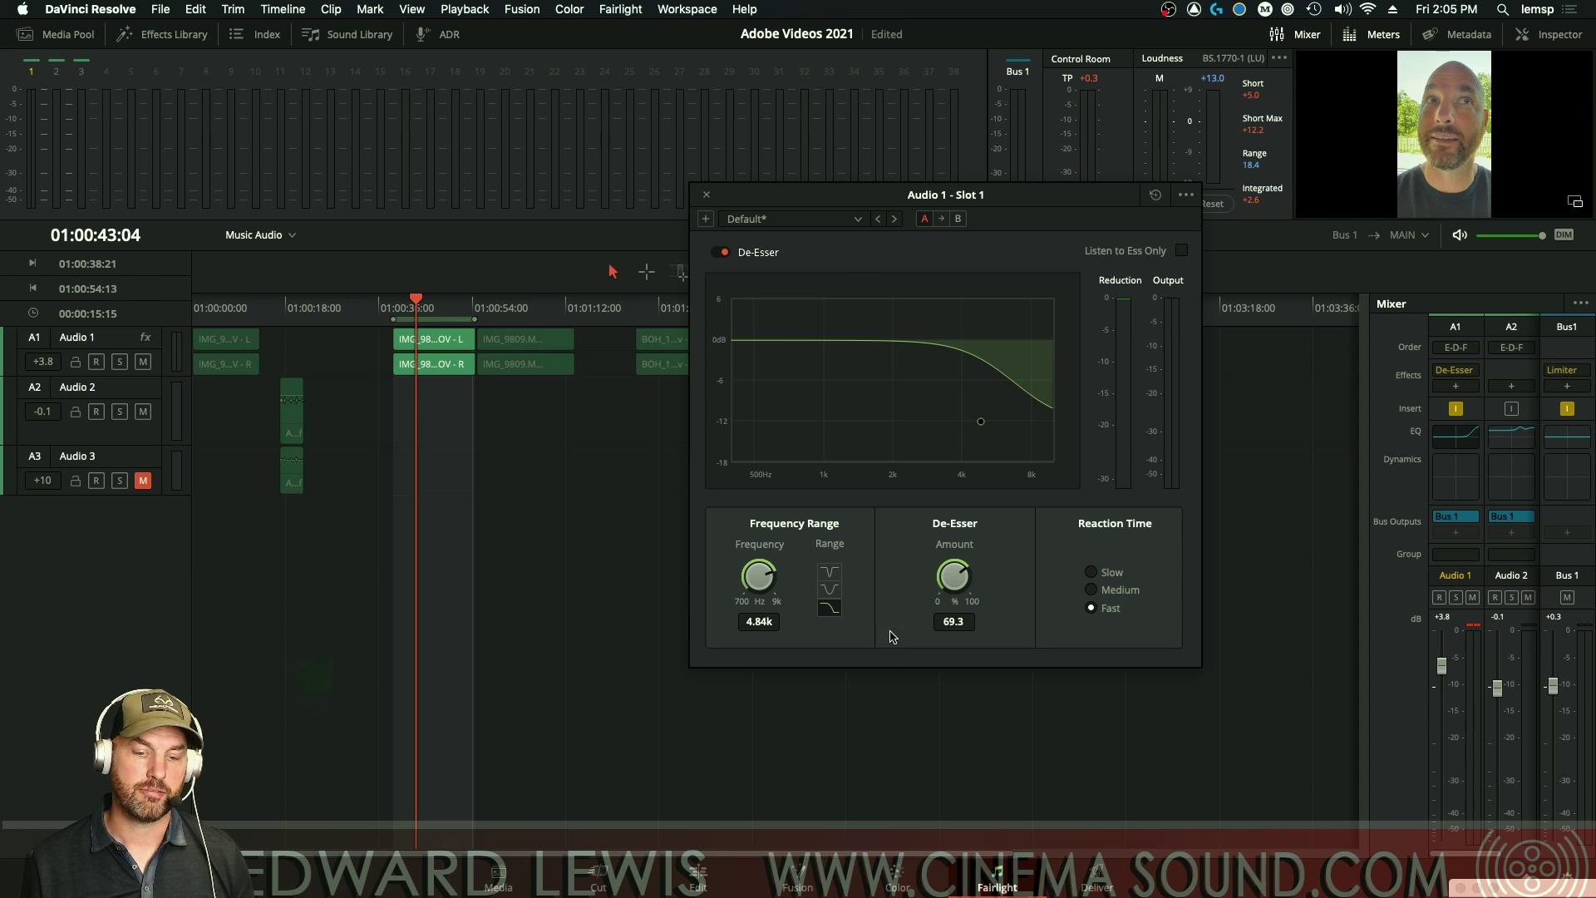
key(space)
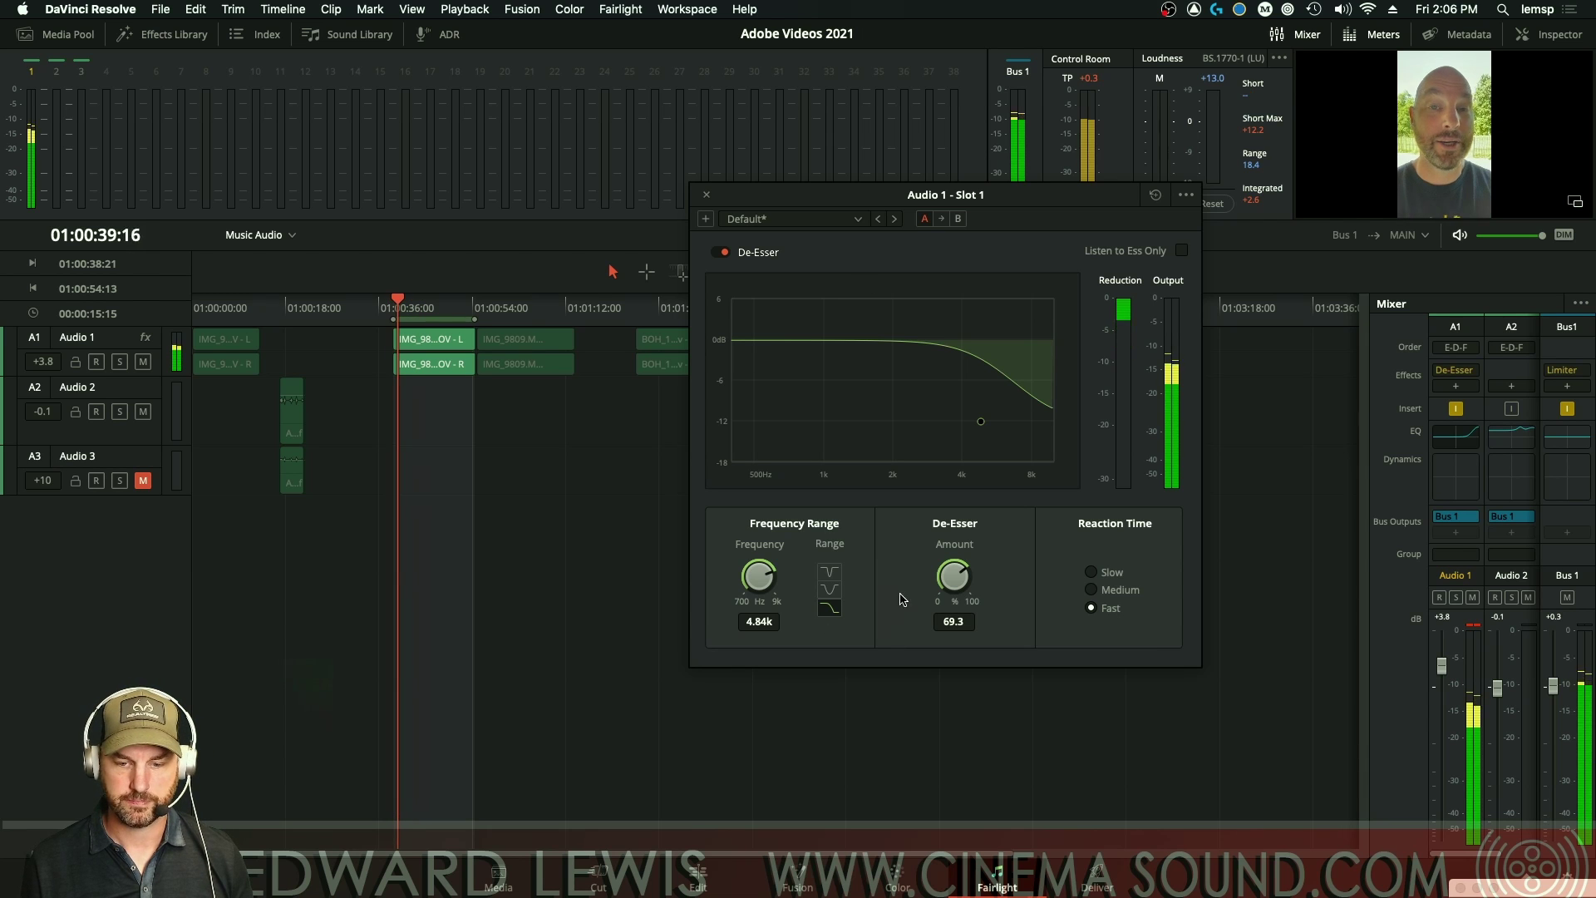
drag(956, 578, 928, 594)
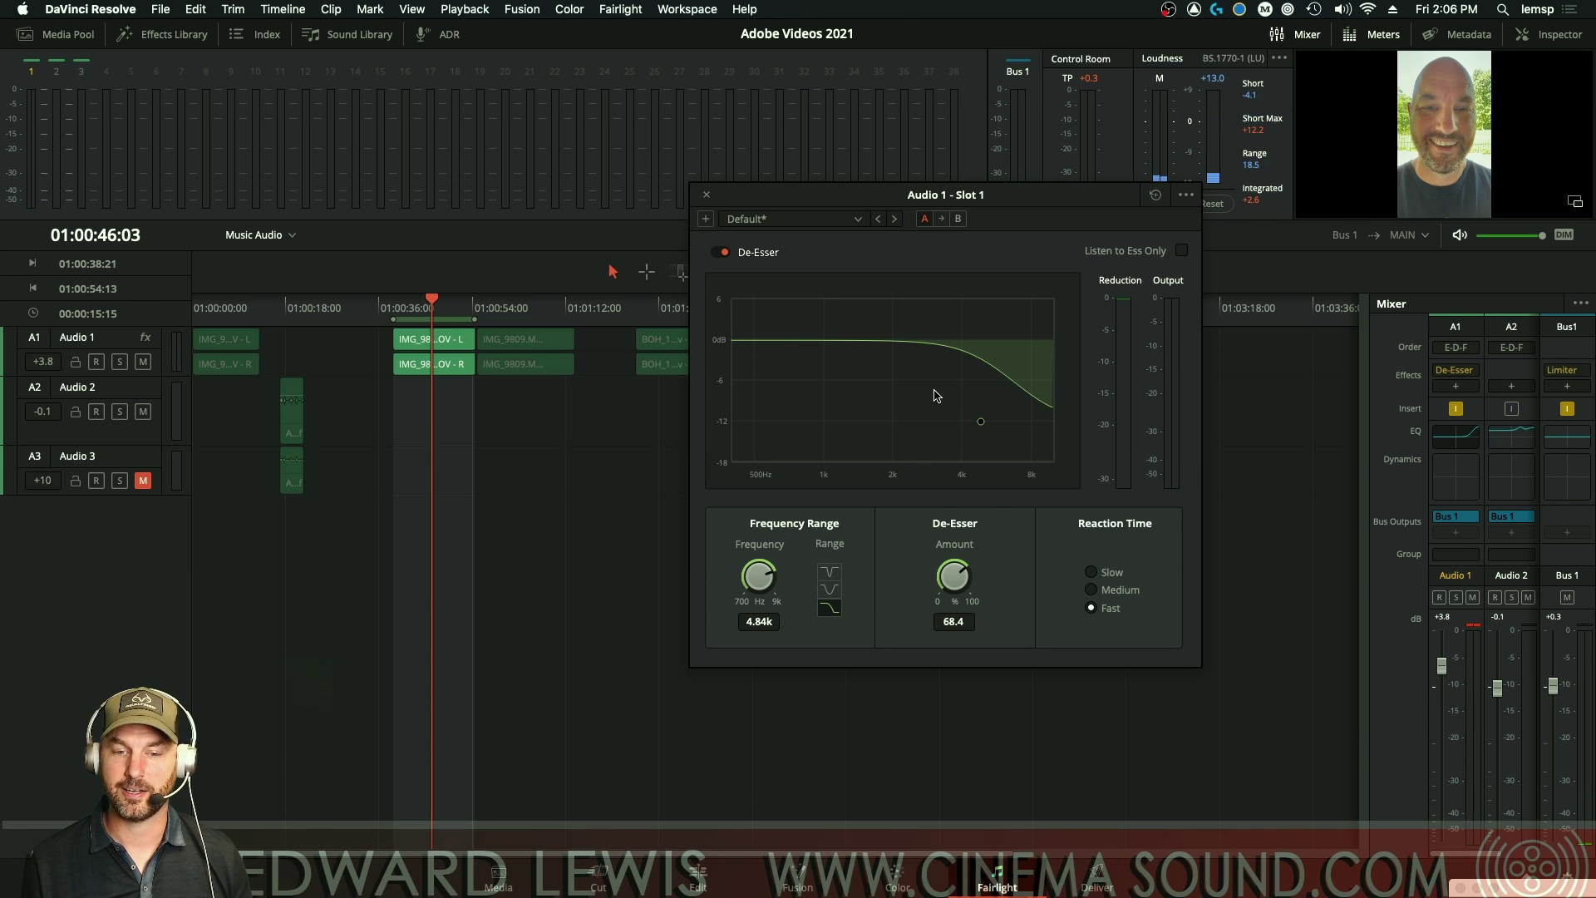
key(super+Tab)
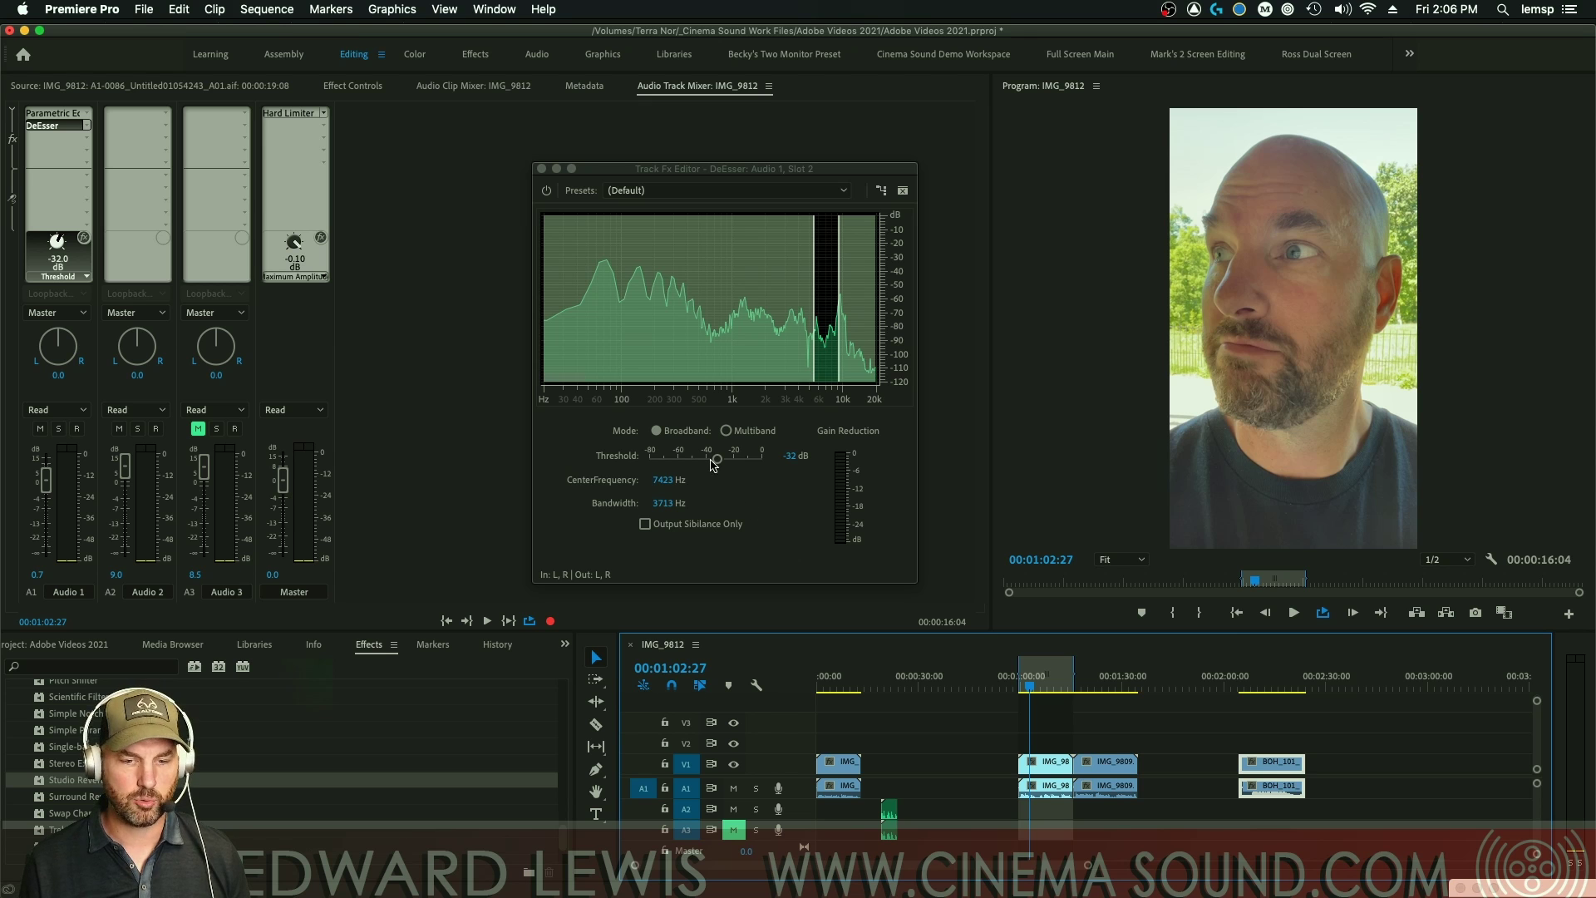
- Switch Premiere's DeEsser to Multiband and play the dialogue through to about 00:01:10:22
click(726, 431)
key(space)
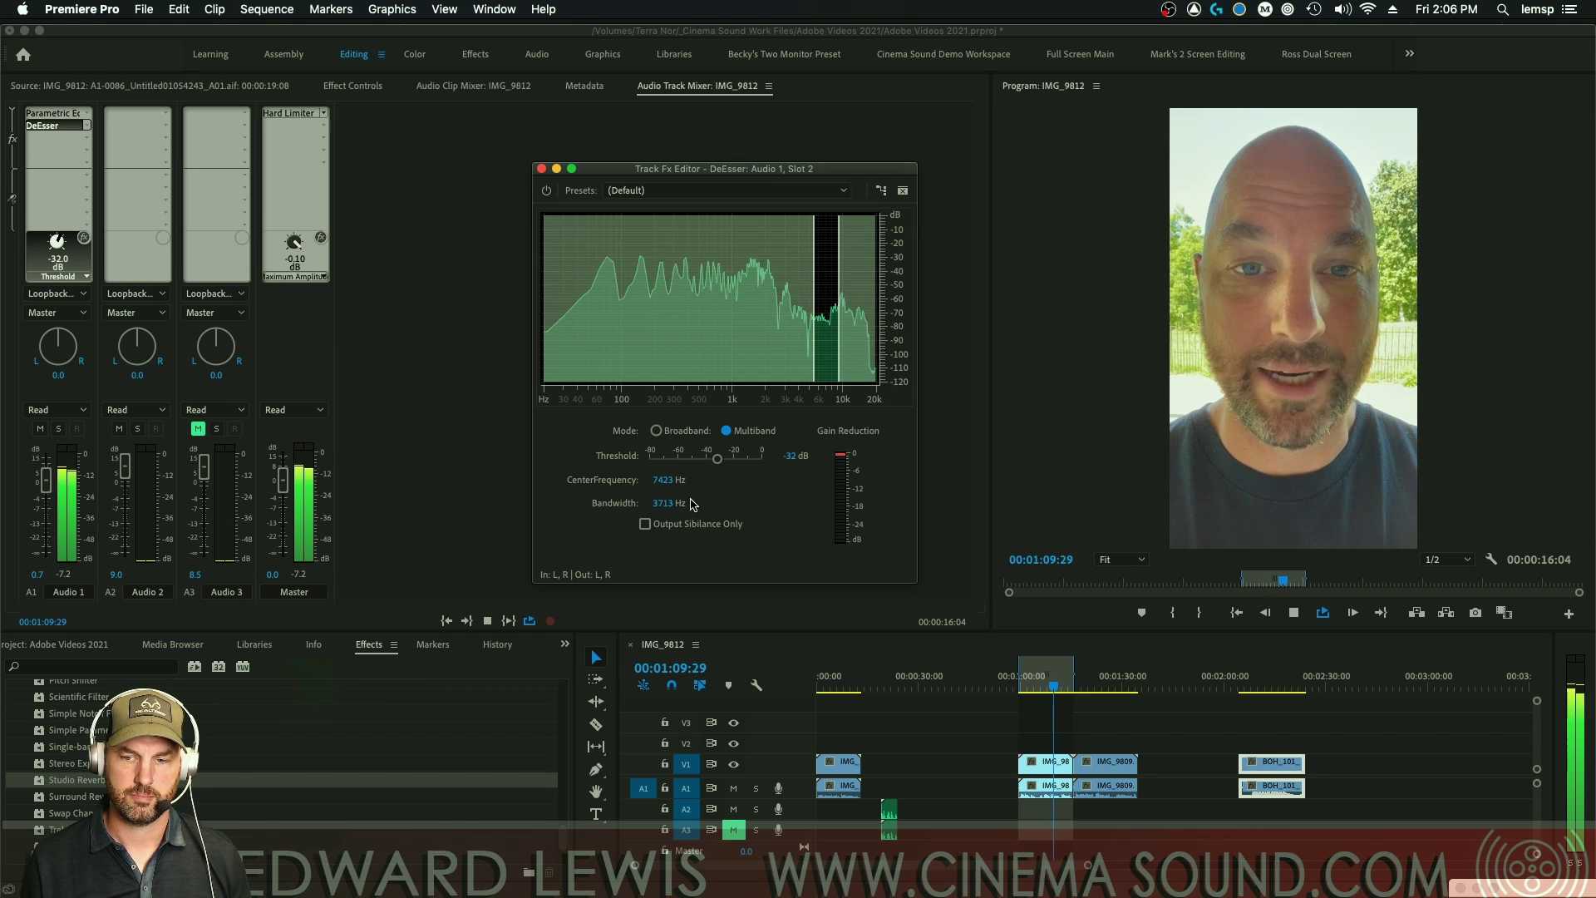
key(space)
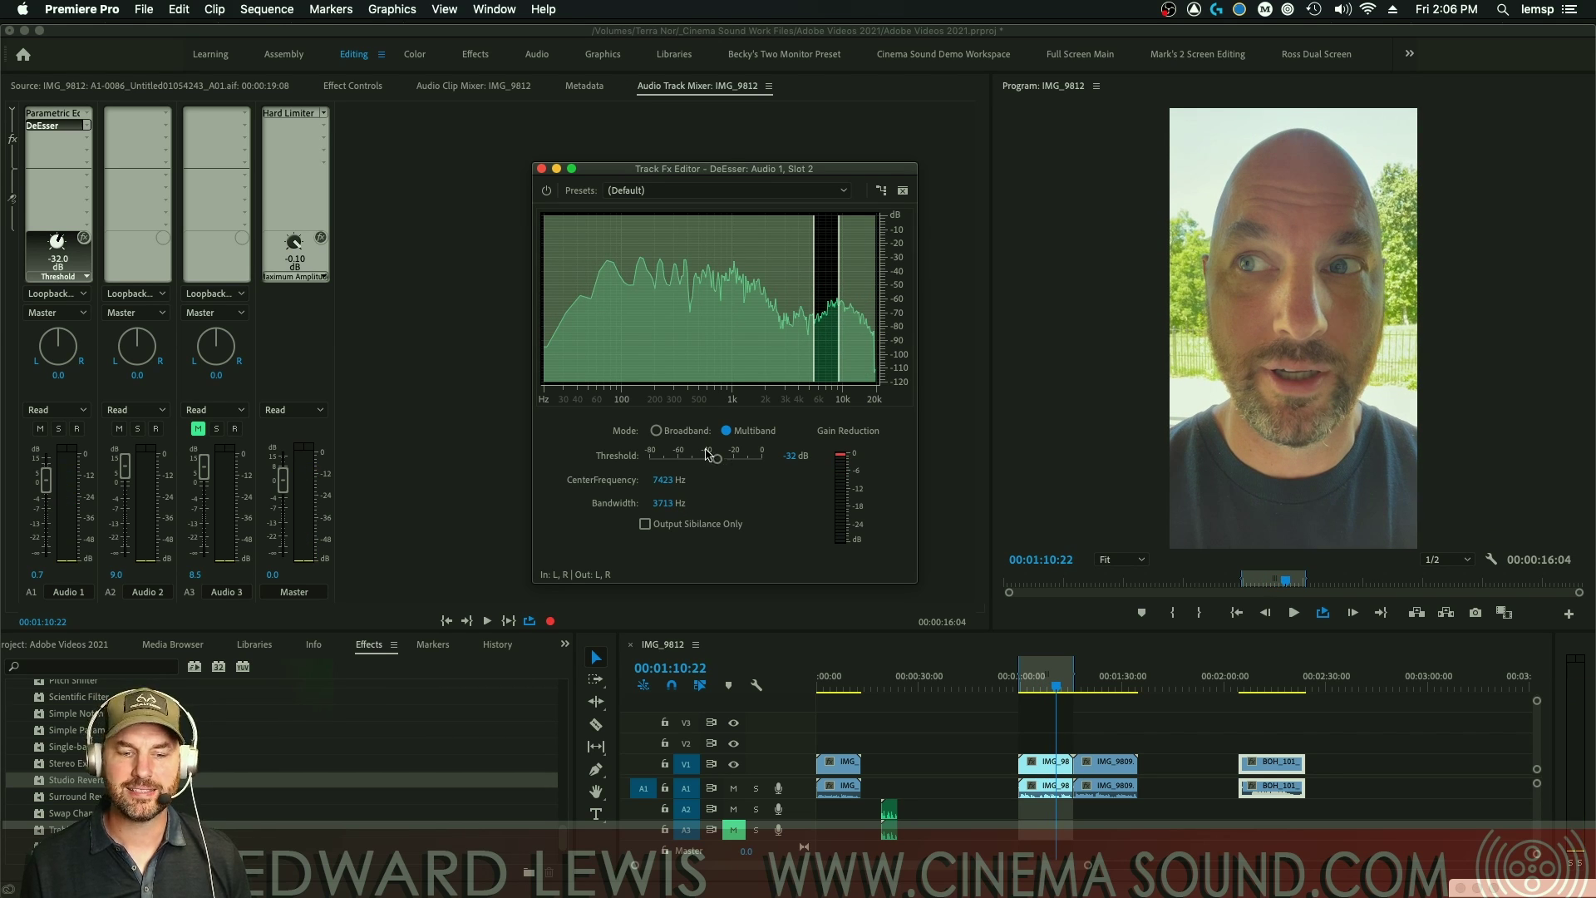